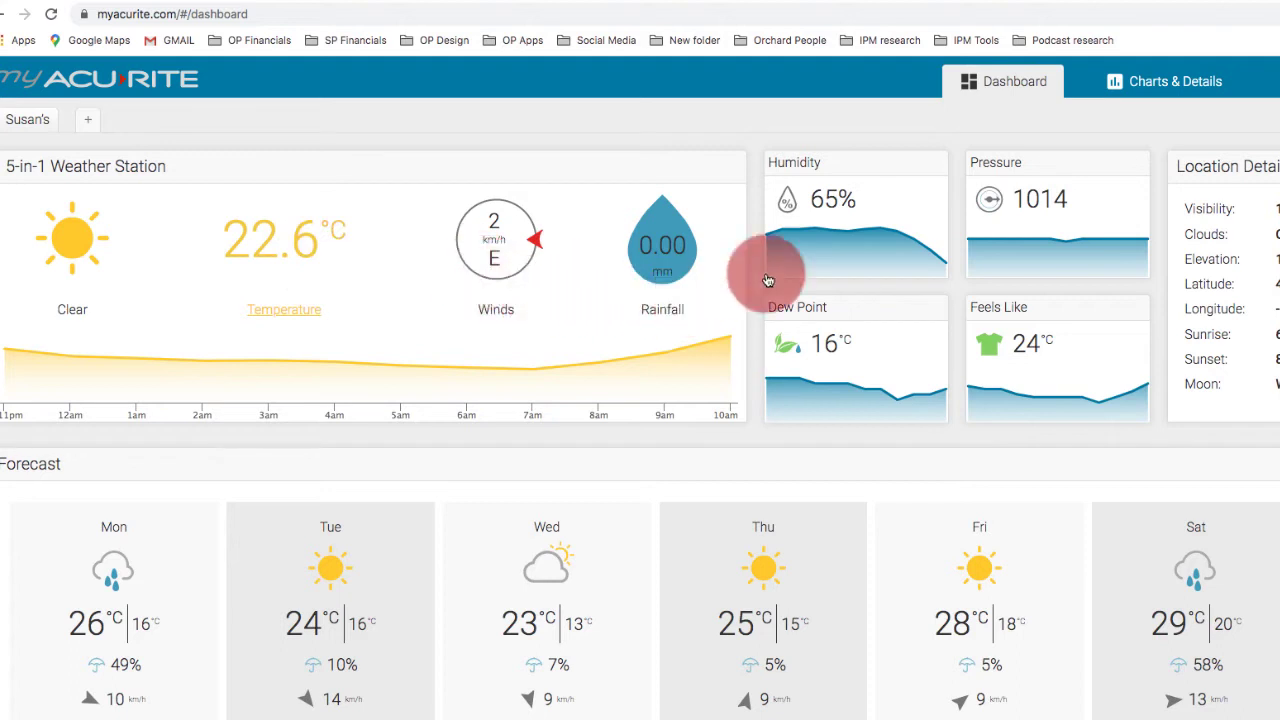
Open the weather station's charts and details and set the time range to 31 days
left_click(1172, 87)
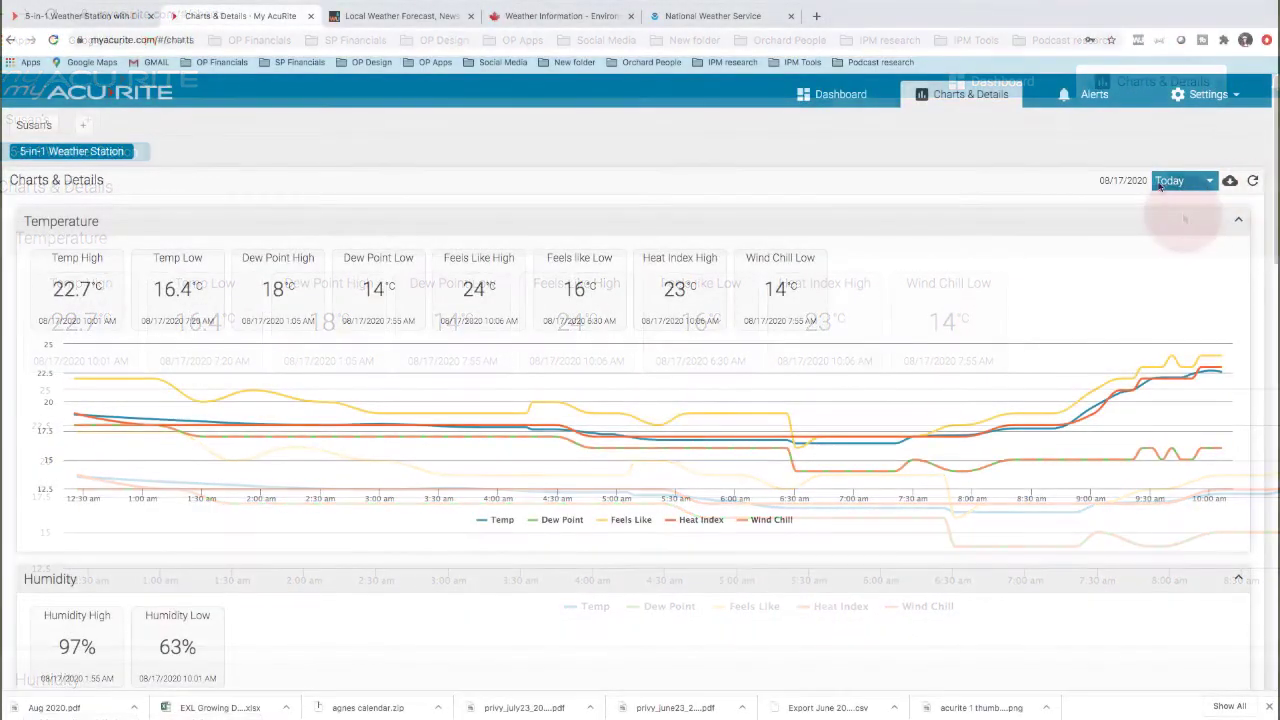
left_click(1210, 182)
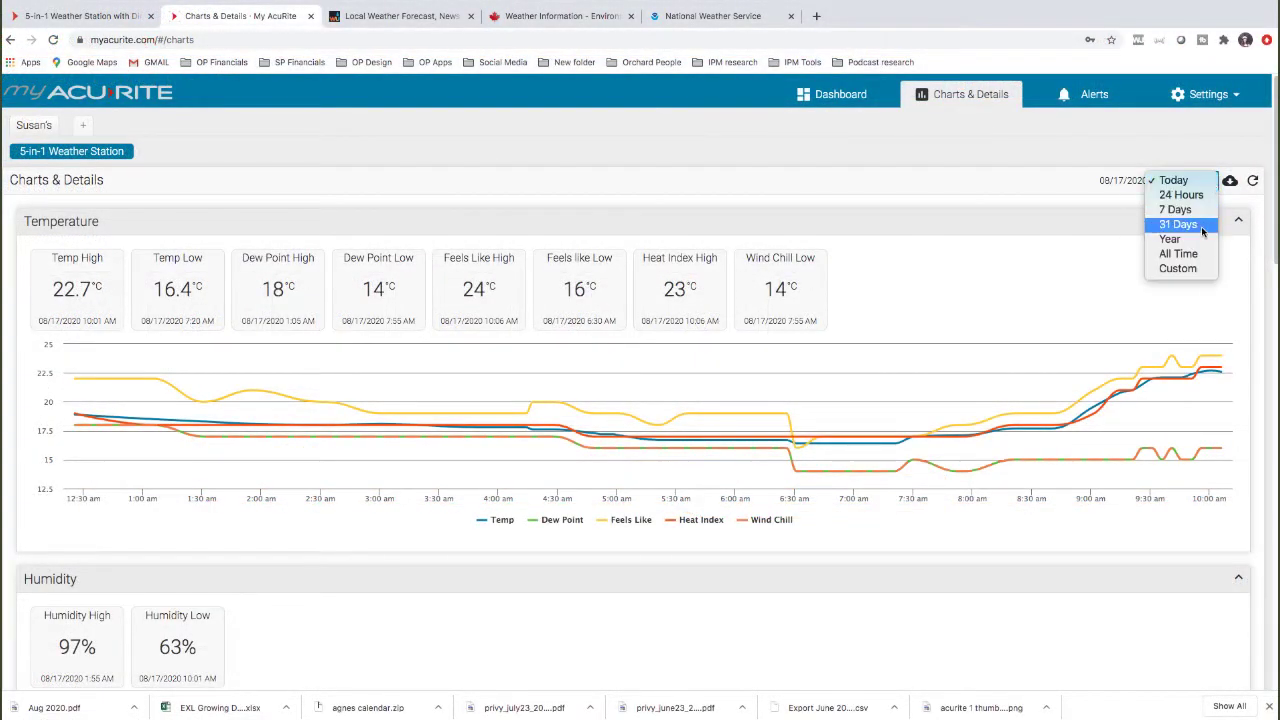
left_click(1201, 226)
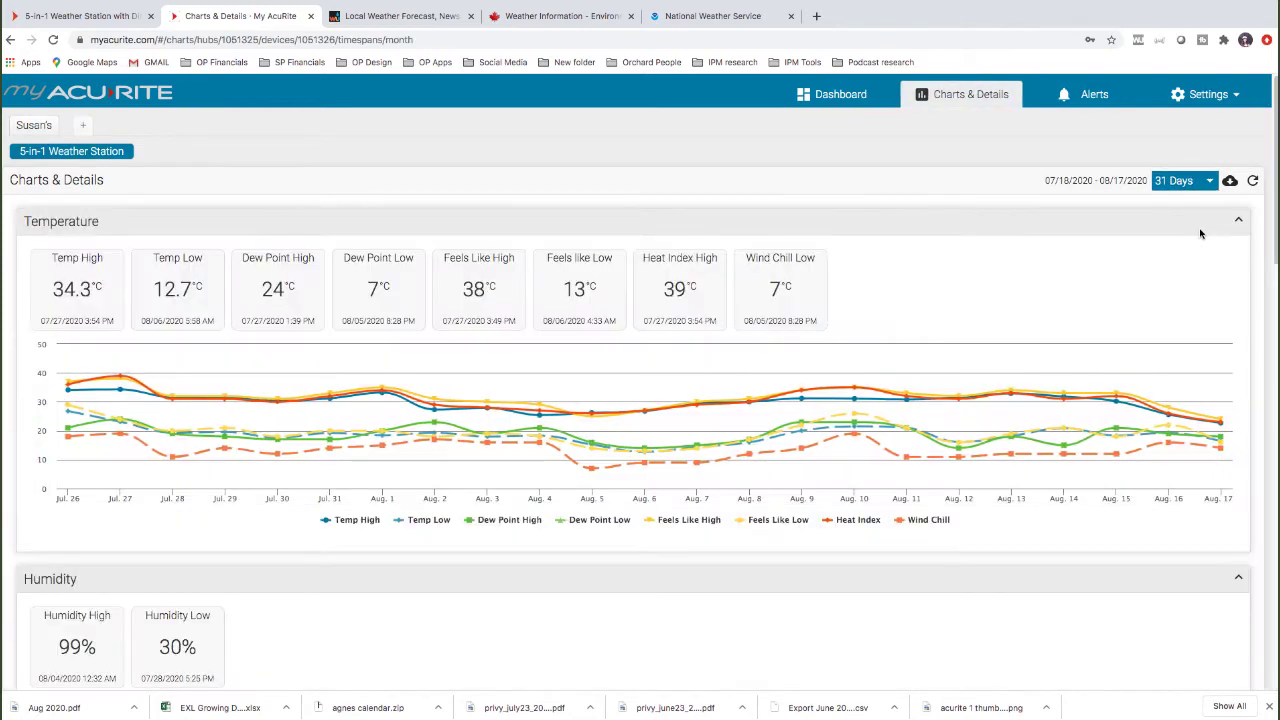
Try to export the station data for 08/10/2020 to 08/17/2020, then dismiss the export wizard
mouse_move(622, 378)
left_click(1230, 182)
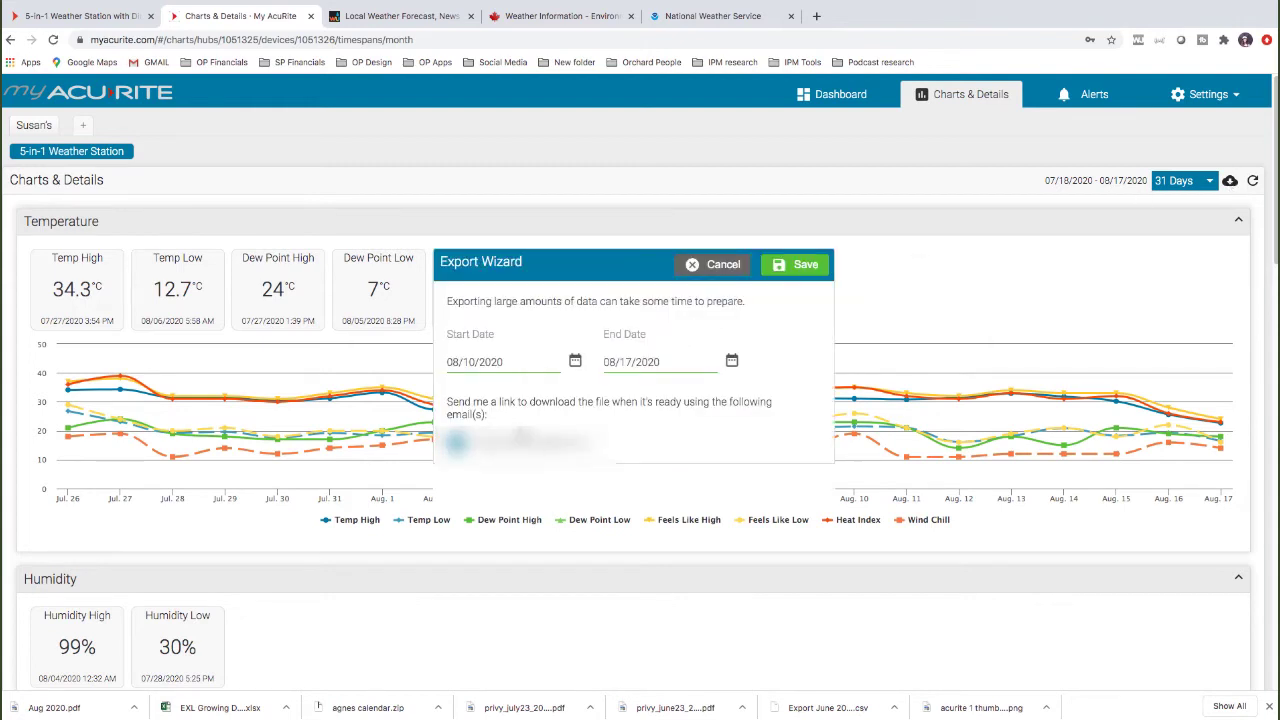
left_click(806, 268)
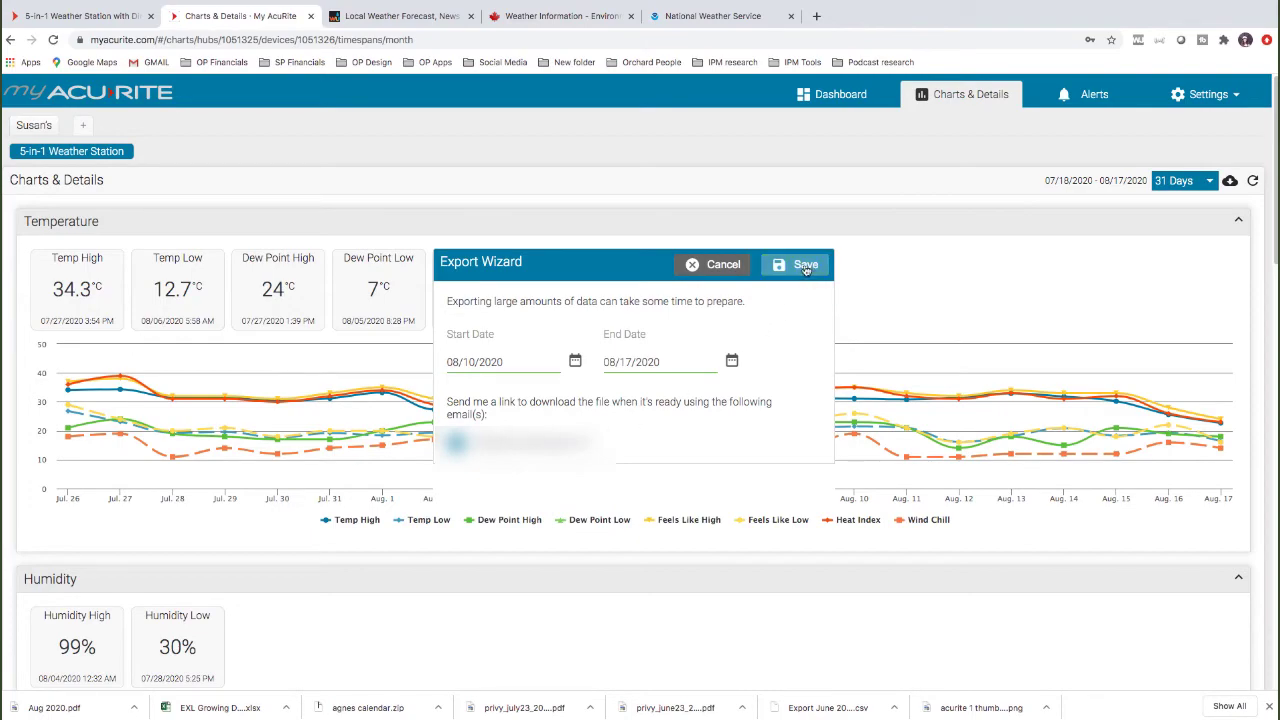
left_click(716, 266)
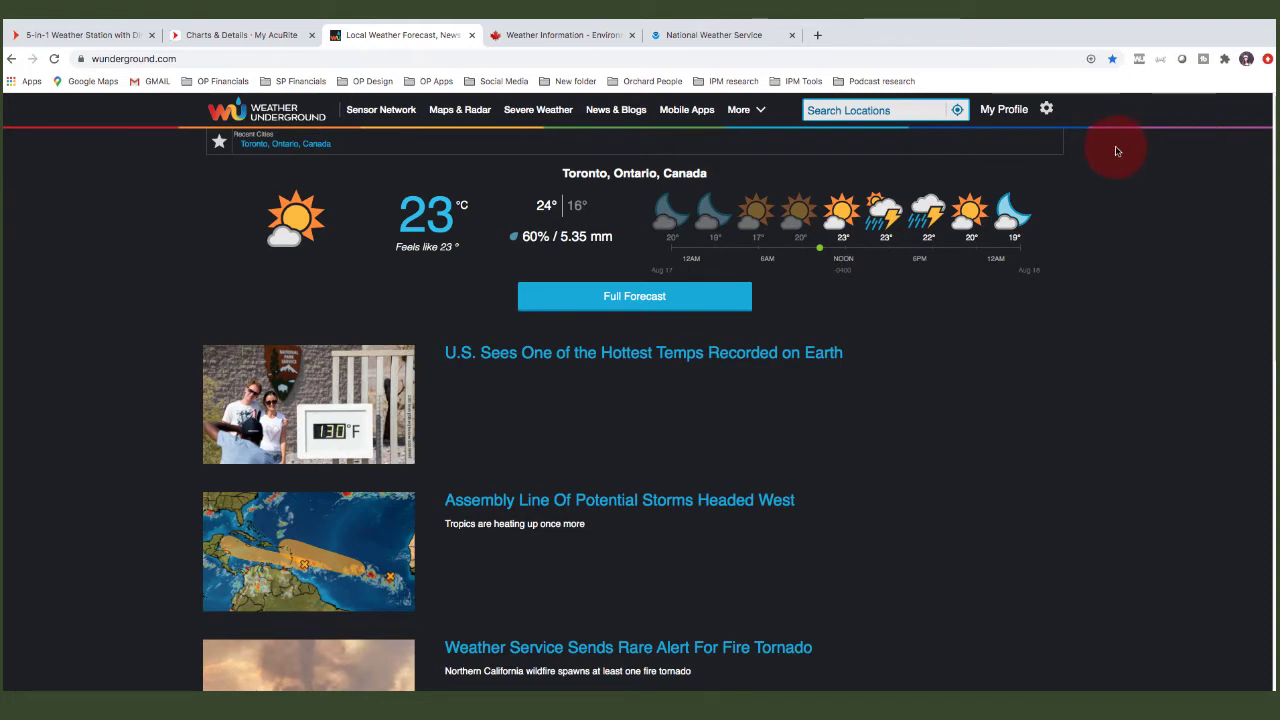
Set the temperature unit on the Weather Underground site to °C
left_click(1047, 112)
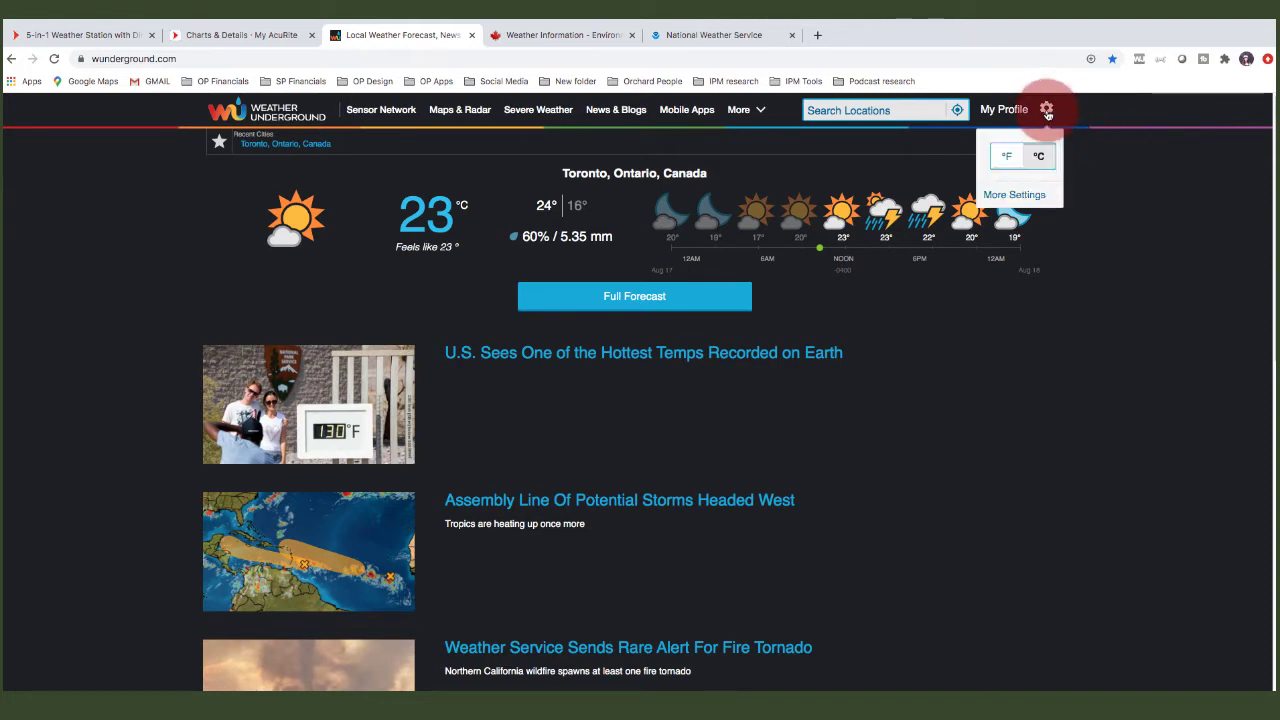
left_click(1041, 155)
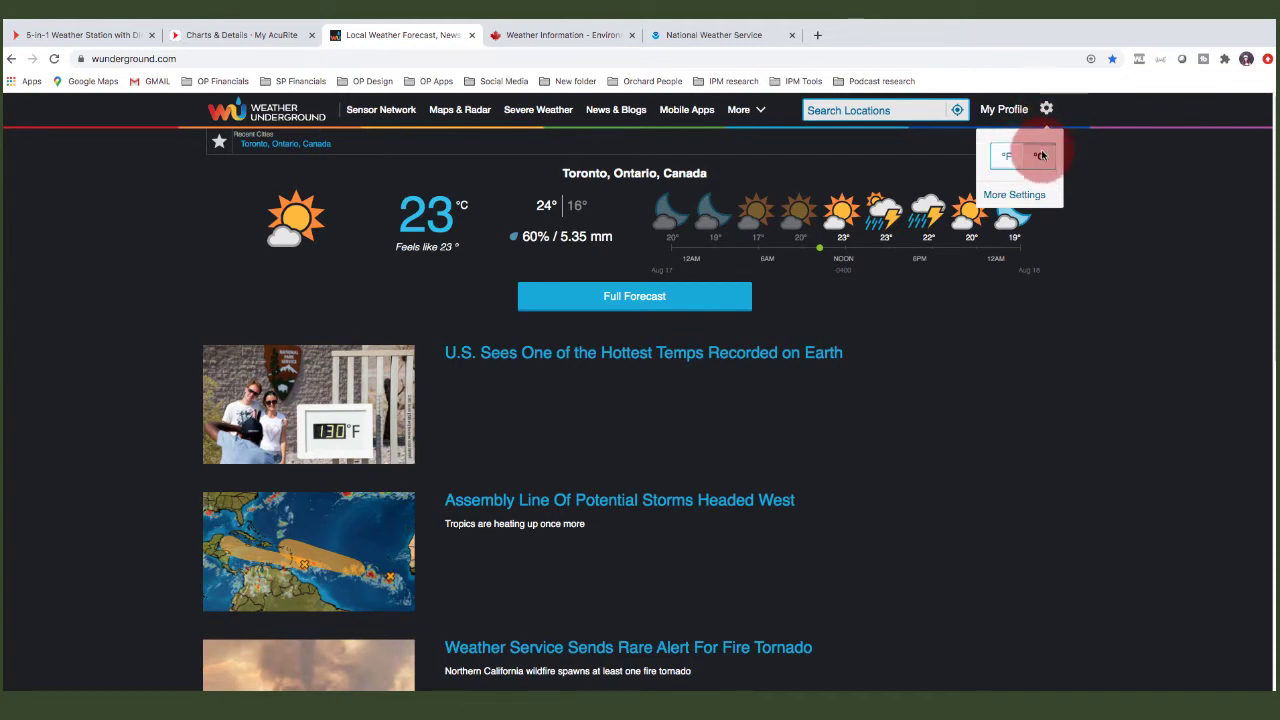
Open the Toronto, Ontario, Canada weather conditions and change the station to Yonge and Eglinton
left_click(885, 111)
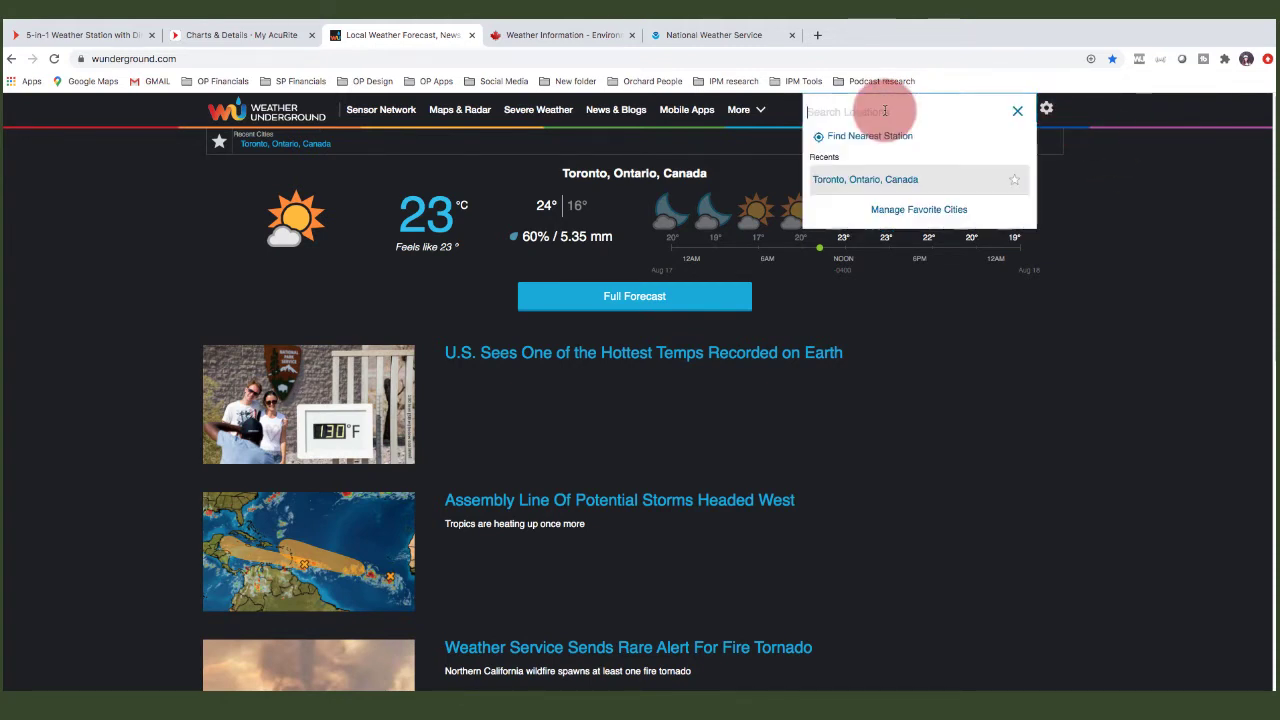
left_click(888, 177)
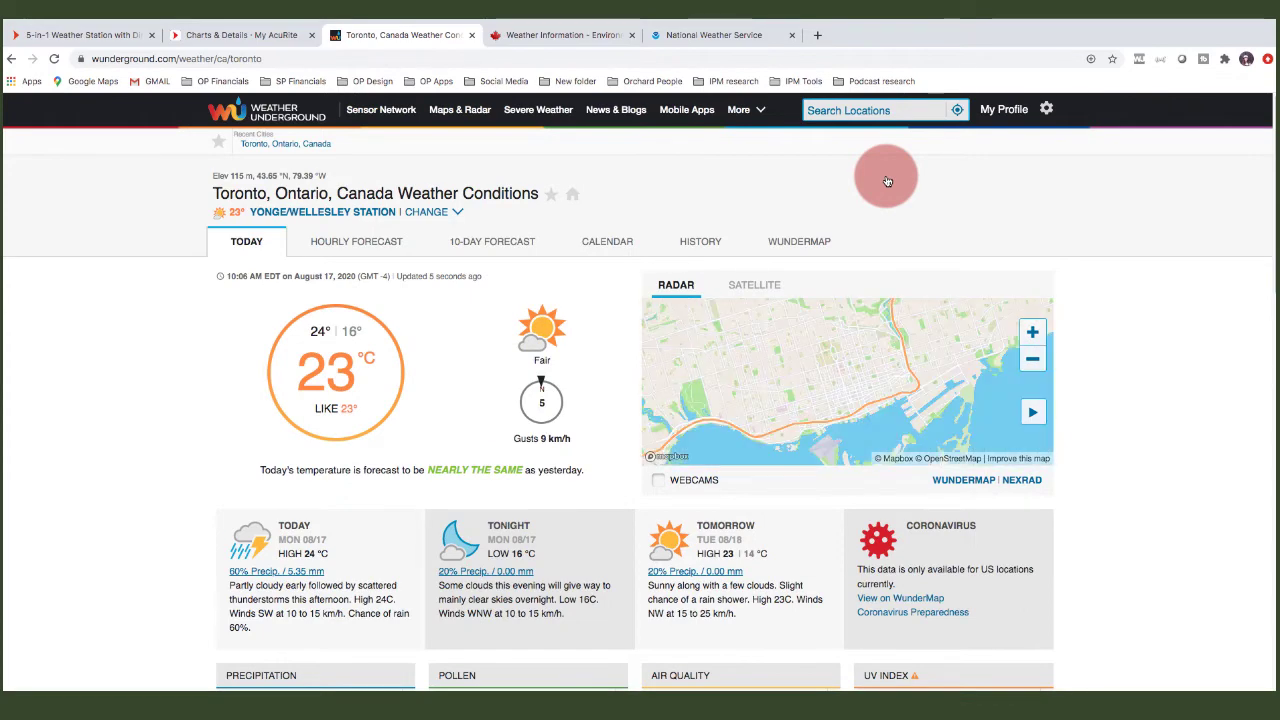
left_click(438, 217)
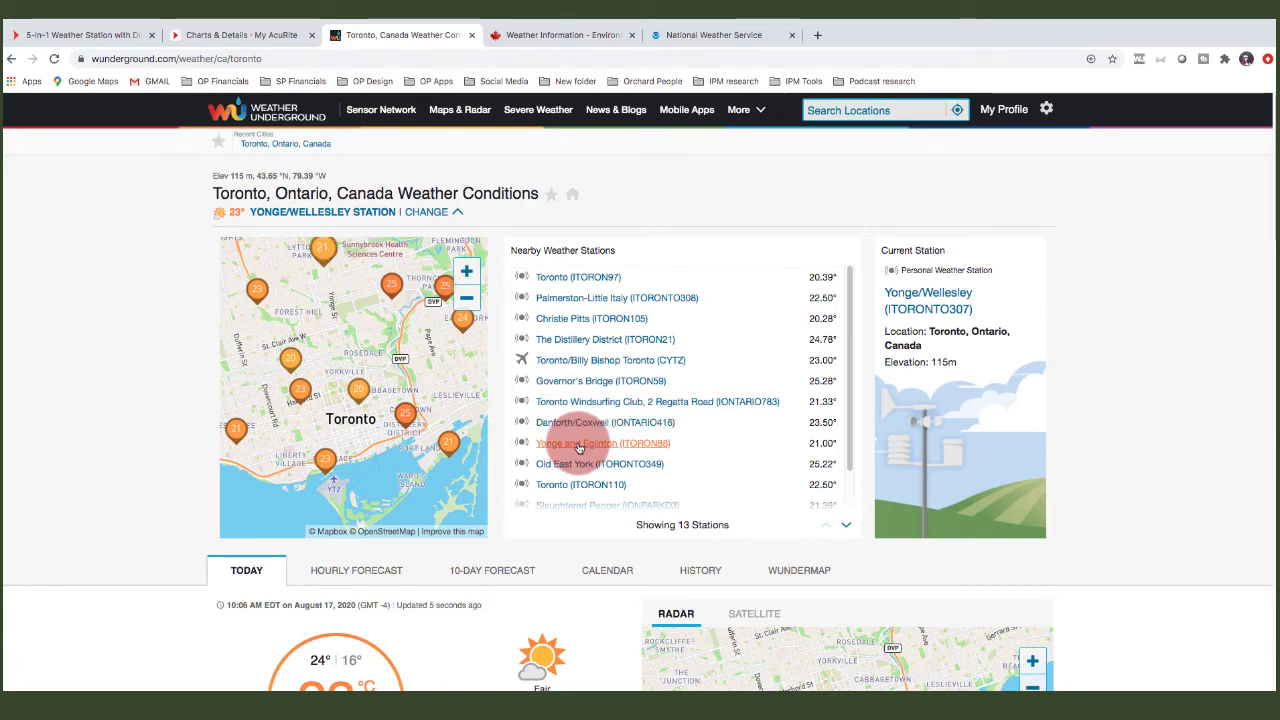
left_click(578, 446)
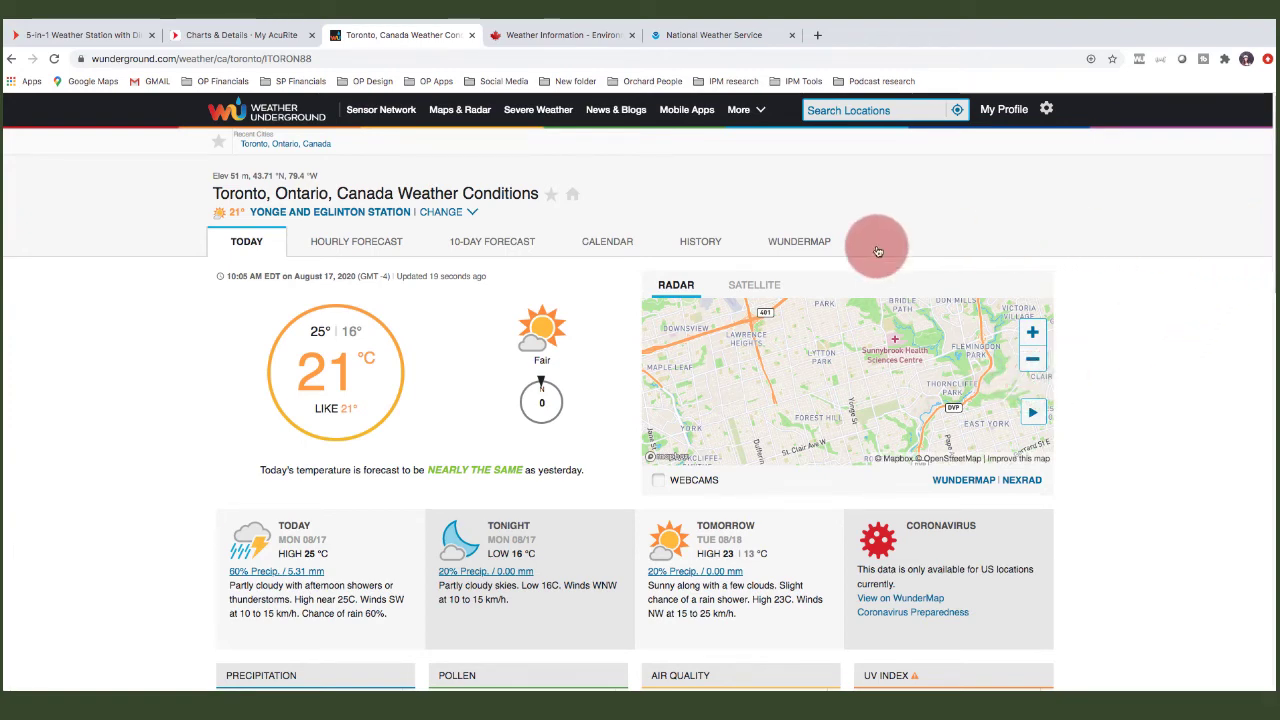
Display Toronto's monthly weather history for July 2020
left_click(700, 242)
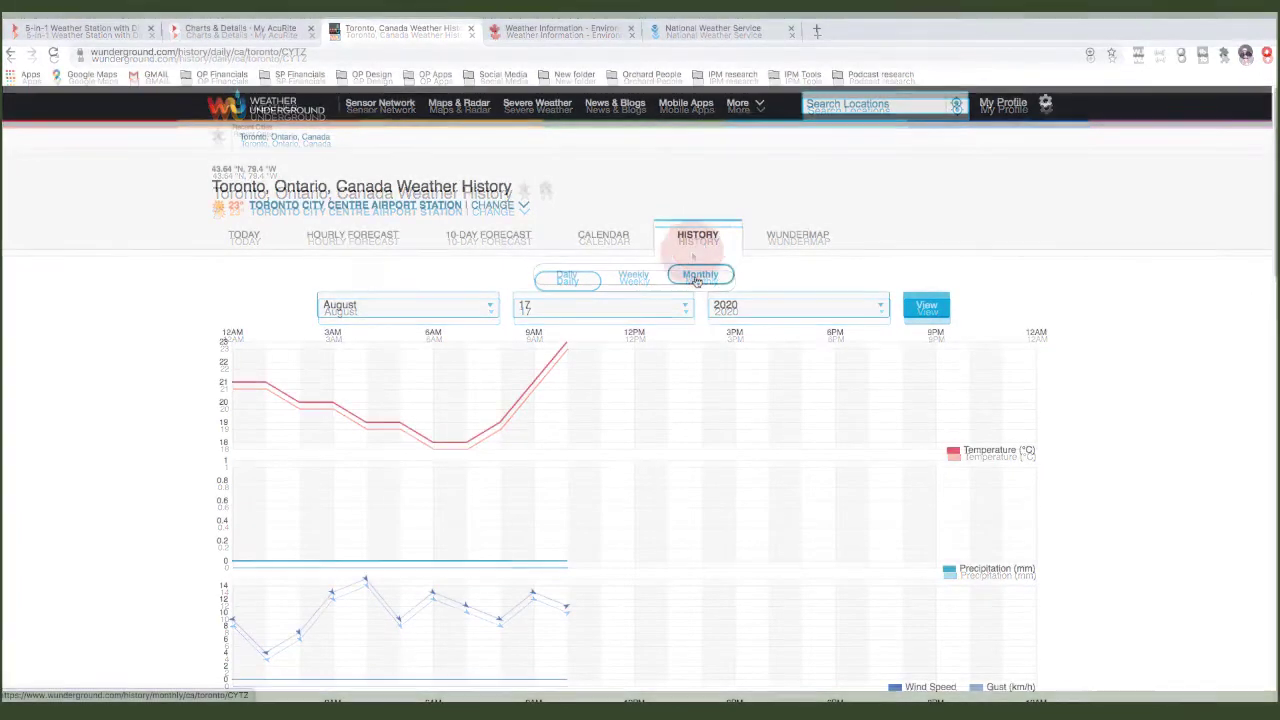
left_click(700, 276)
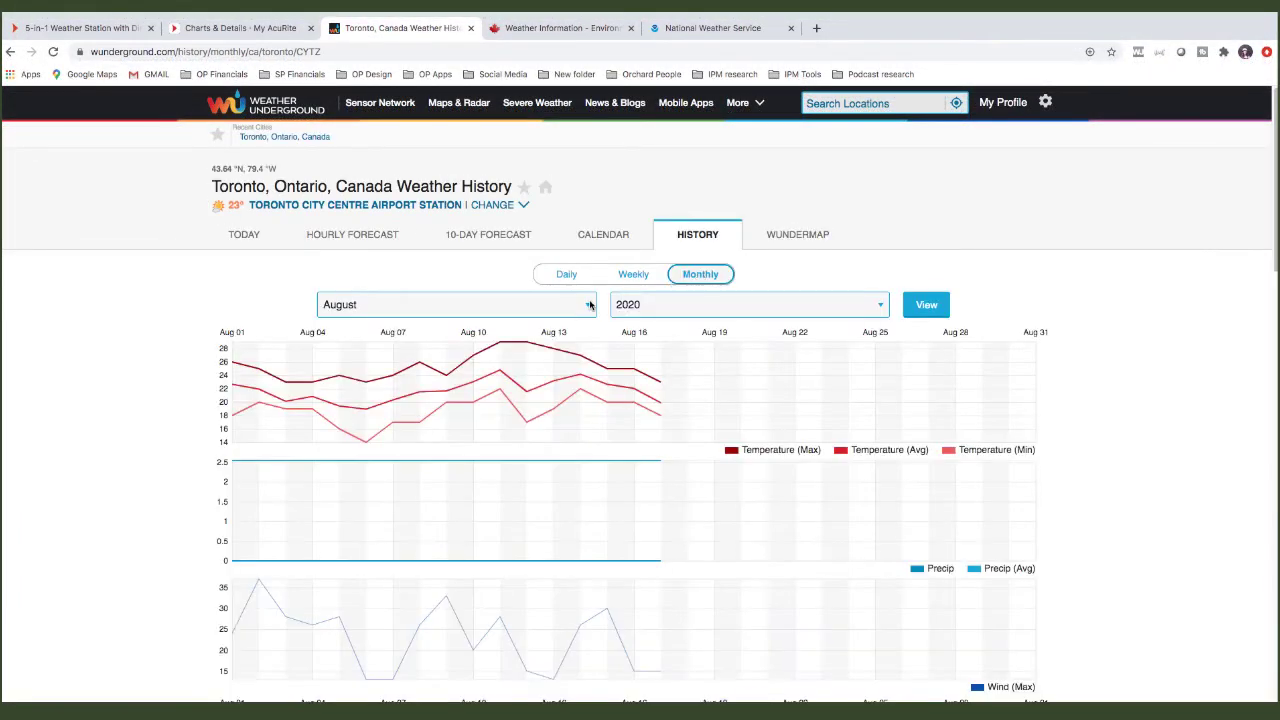
left_click(590, 305)
left_click(574, 290)
left_click(925, 309)
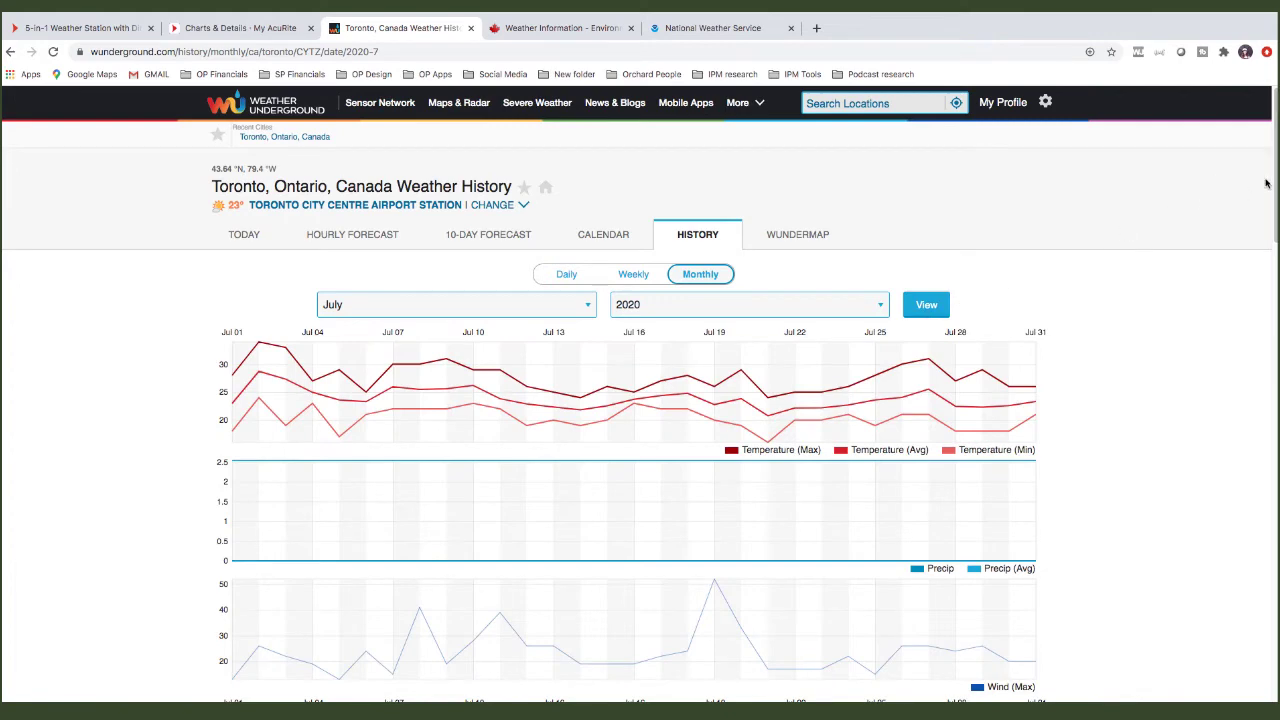
Copy the July Daily Observations table, from the column headings down through the rows for each day
scroll(1267, 183, "down", 5)
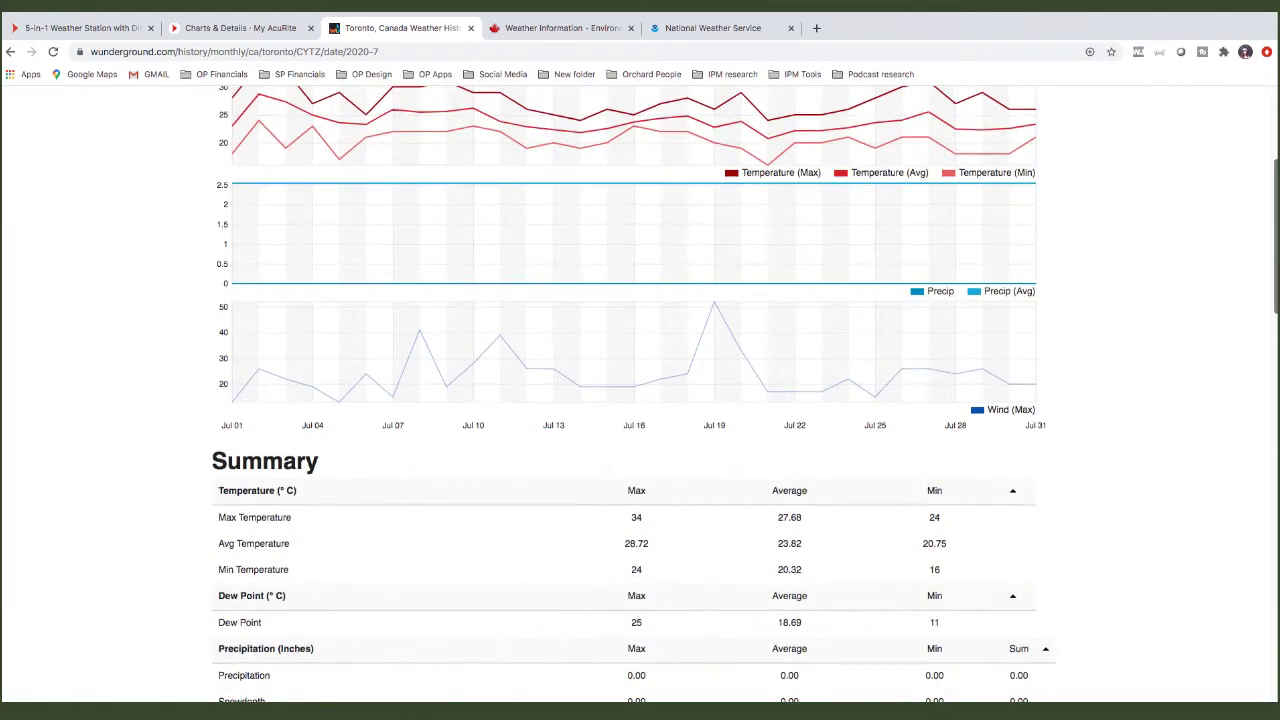
scroll(634, 390, "down", 12)
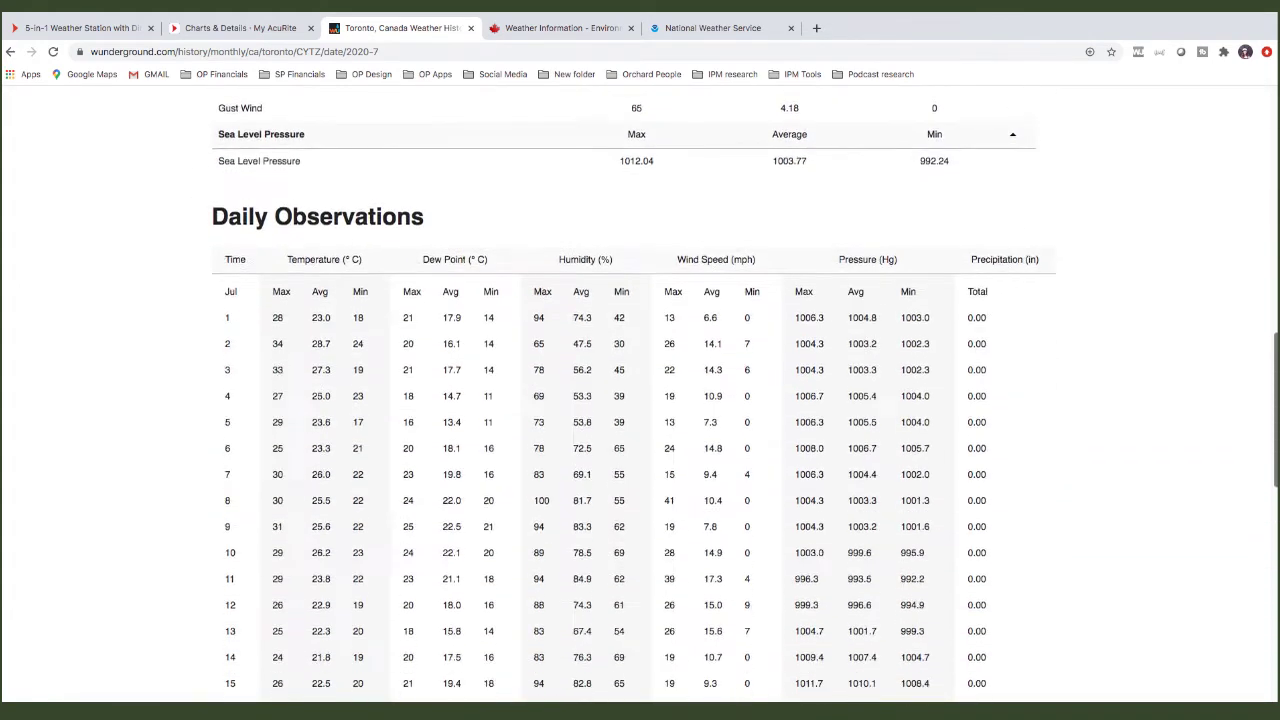
scroll(634, 390, "down", 2)
scroll(713, 421, "down", 1)
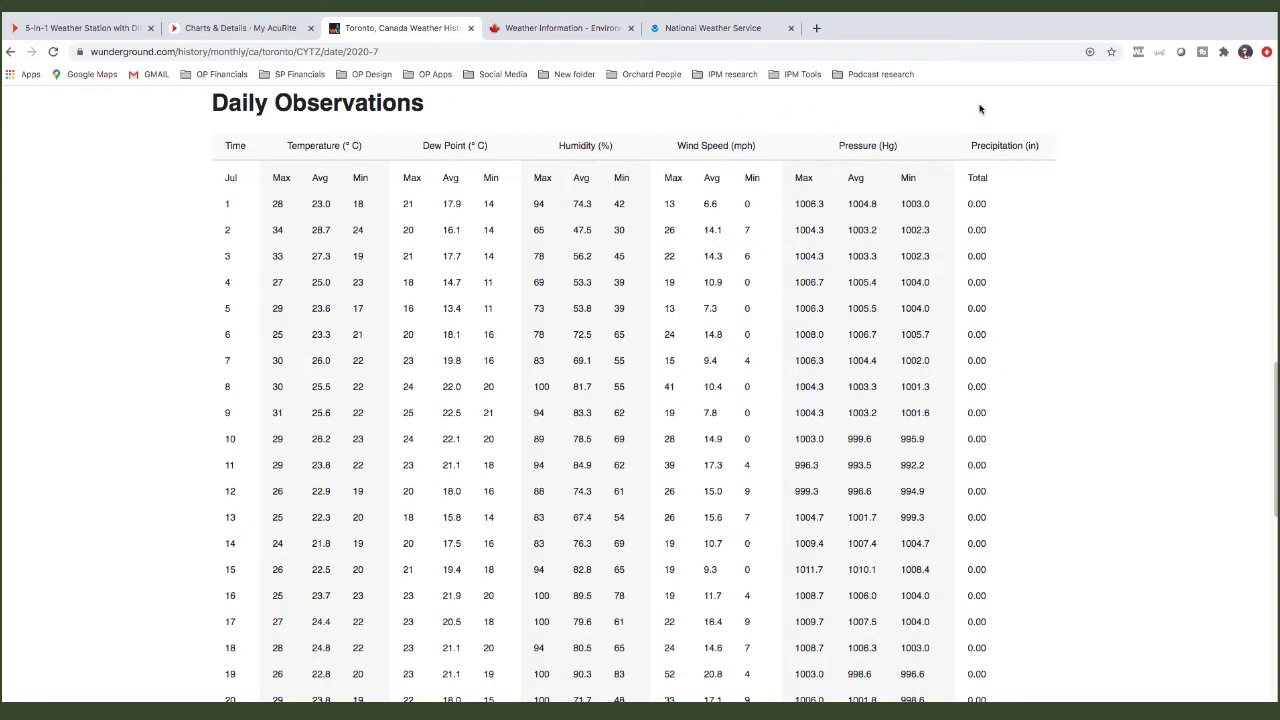
left_click_drag(226, 147, 1042, 679)
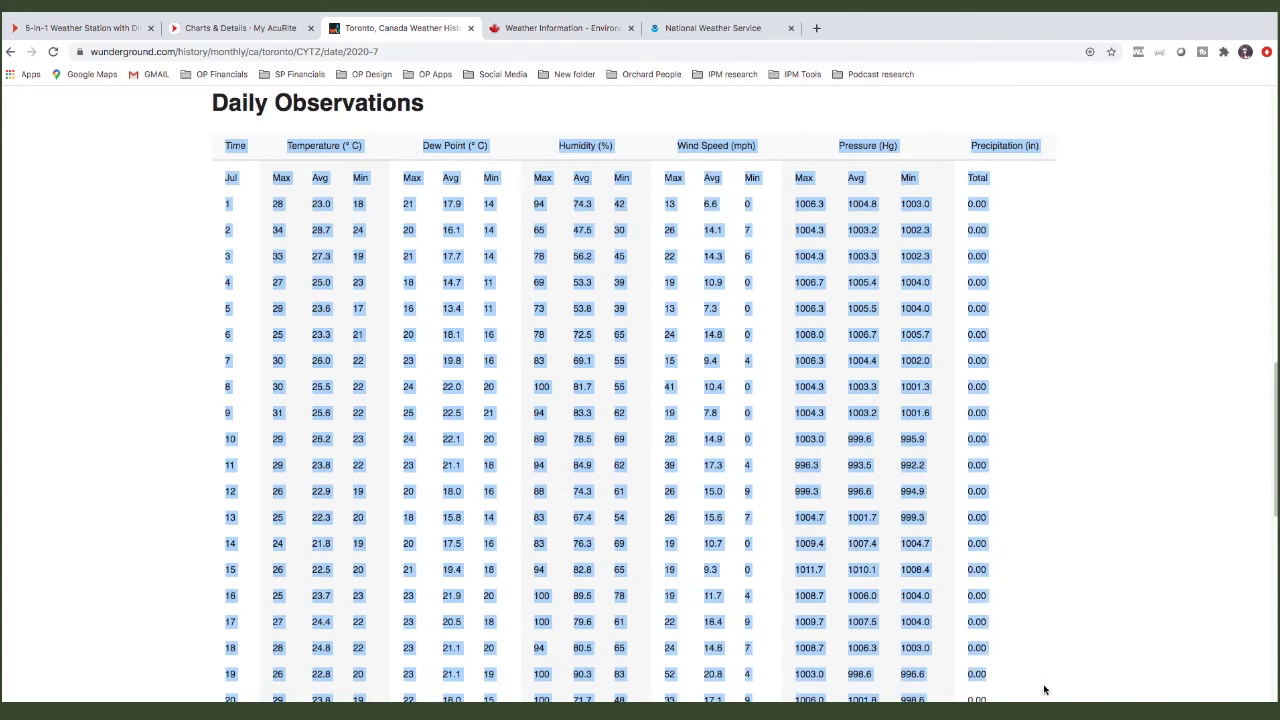
right_click(901, 456)
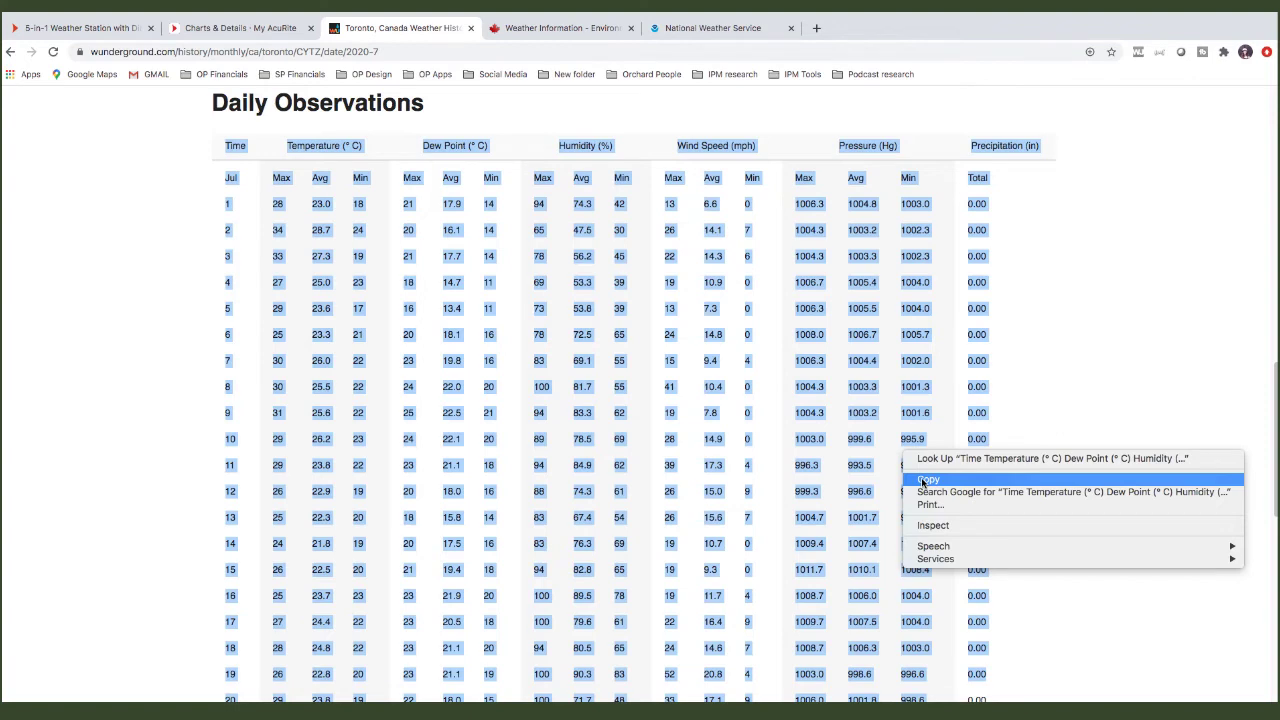
left_click(925, 481)
Switch to the Excel workbook Book1 holding the weather table and move its window across the screen to examine it
left_click(1030, 333)
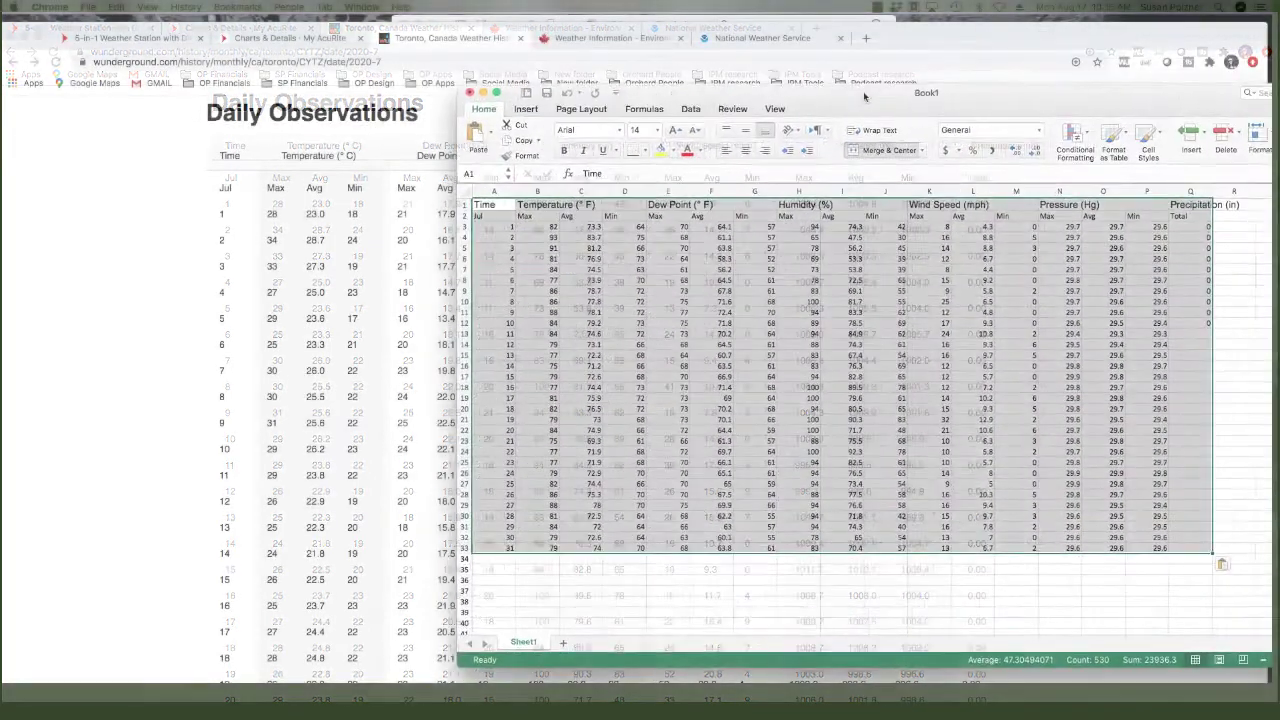
left_click_drag(863, 91, 533, 101)
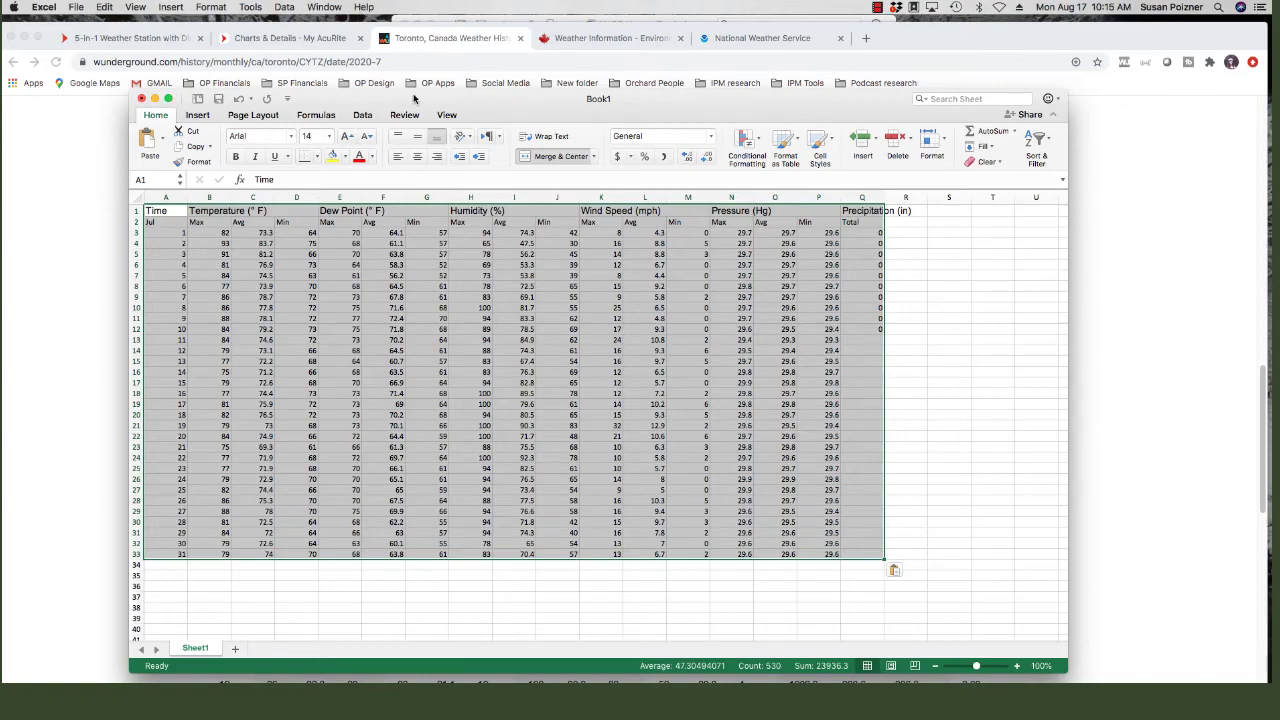
left_click_drag(415, 97, 1187, 97)
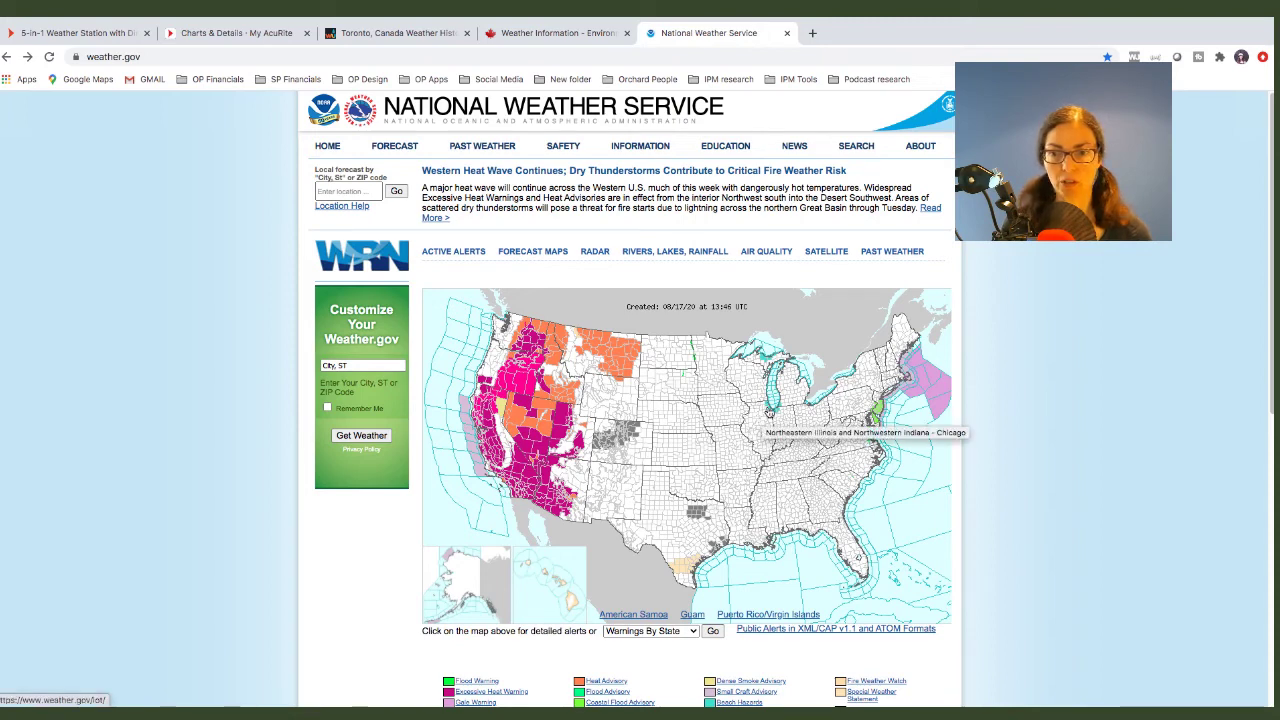
Open the Chicago, IL forecast office on the National Weather Service map and go to its Climate and Past Weather page
left_click(766, 416)
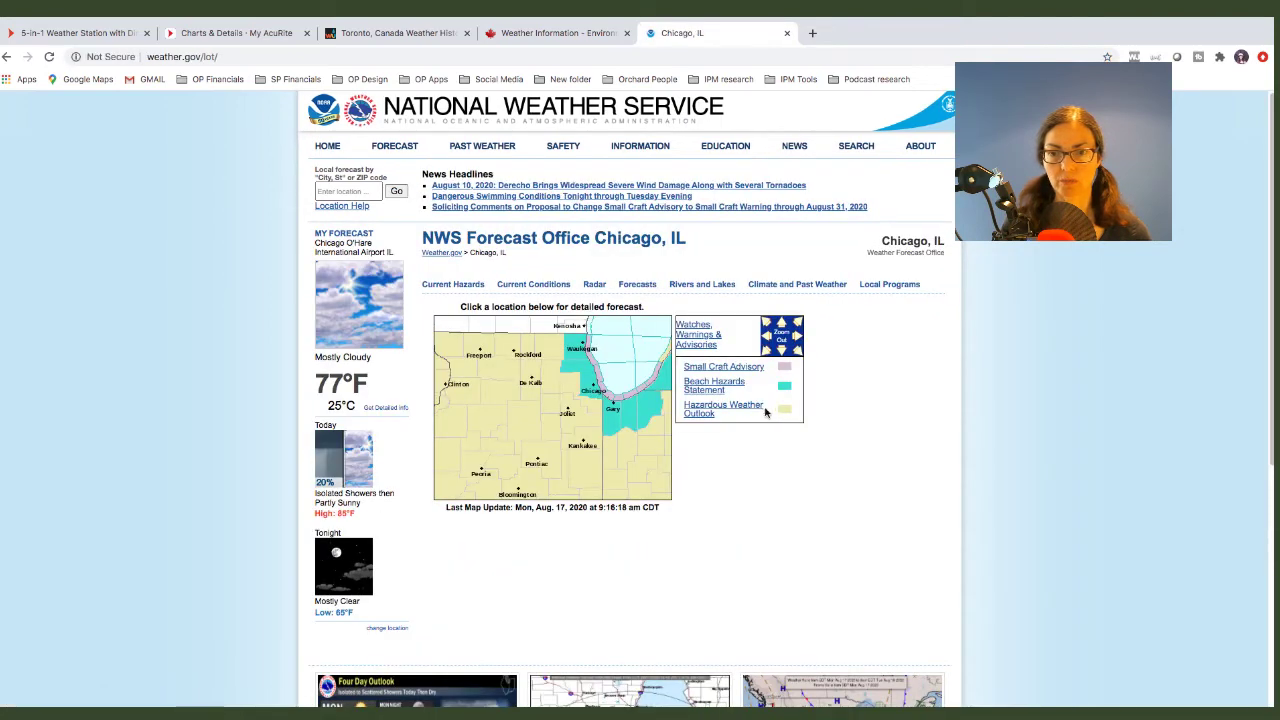
mouse_move(829, 286)
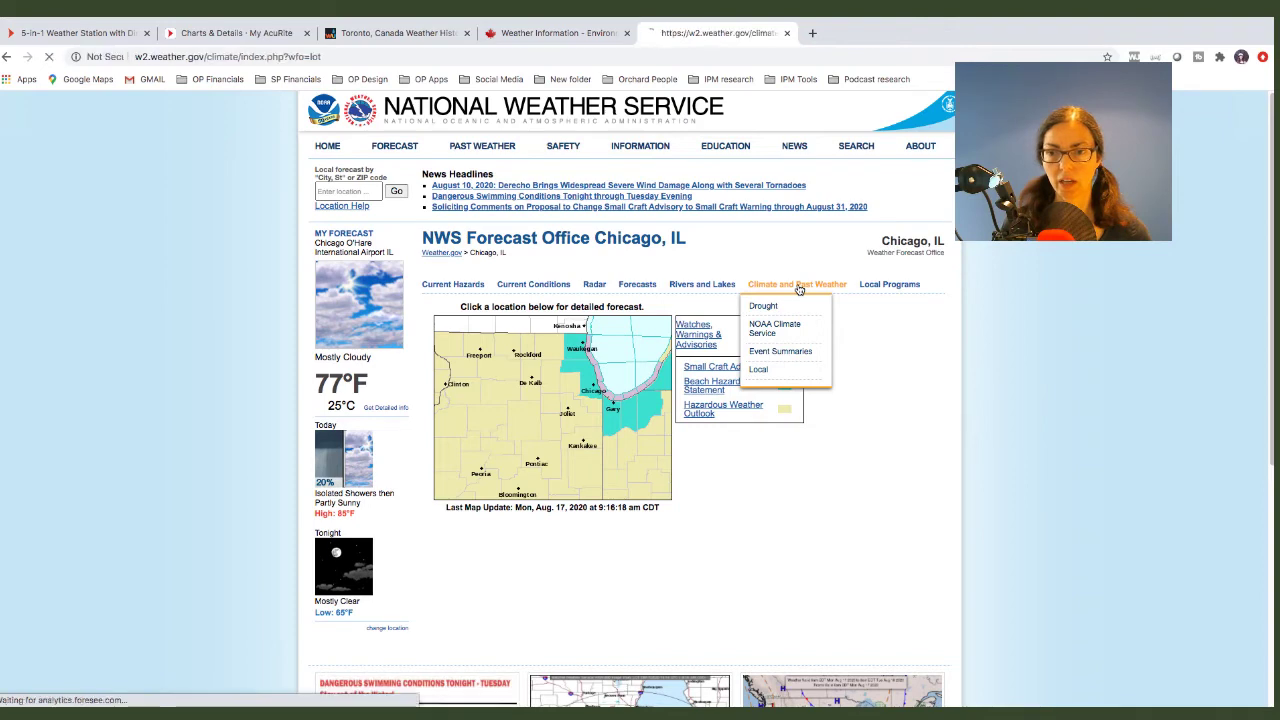
left_click(800, 289)
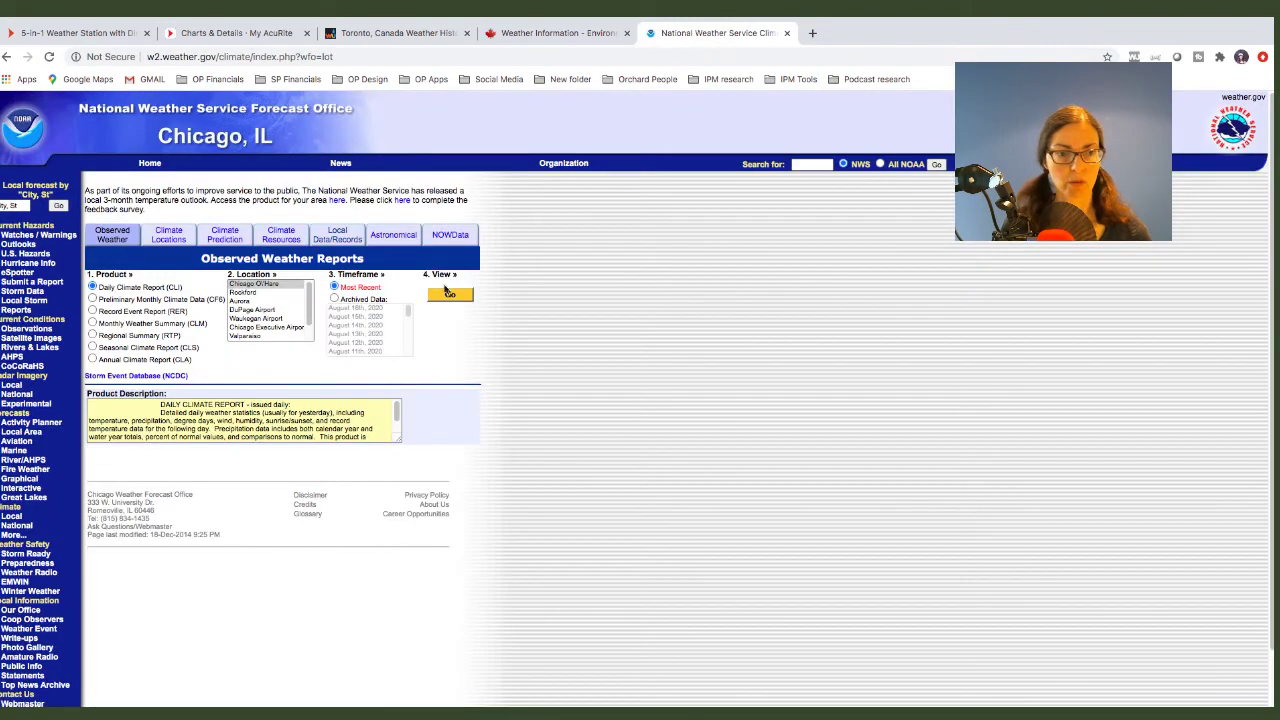
Generate the Preliminary Monthly Climate Data (CF6) report for Chicago-O'Hare using archived June 2020 data and examine its daily table
left_click(92, 299)
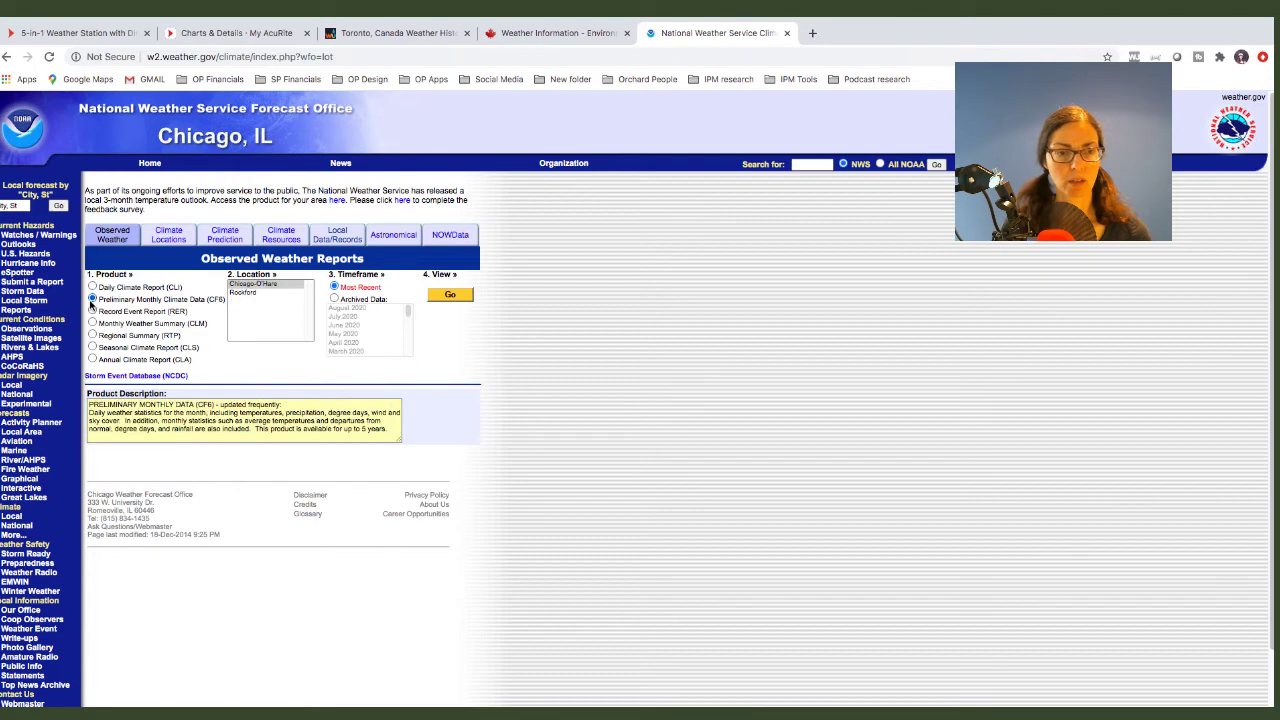
left_click(260, 285)
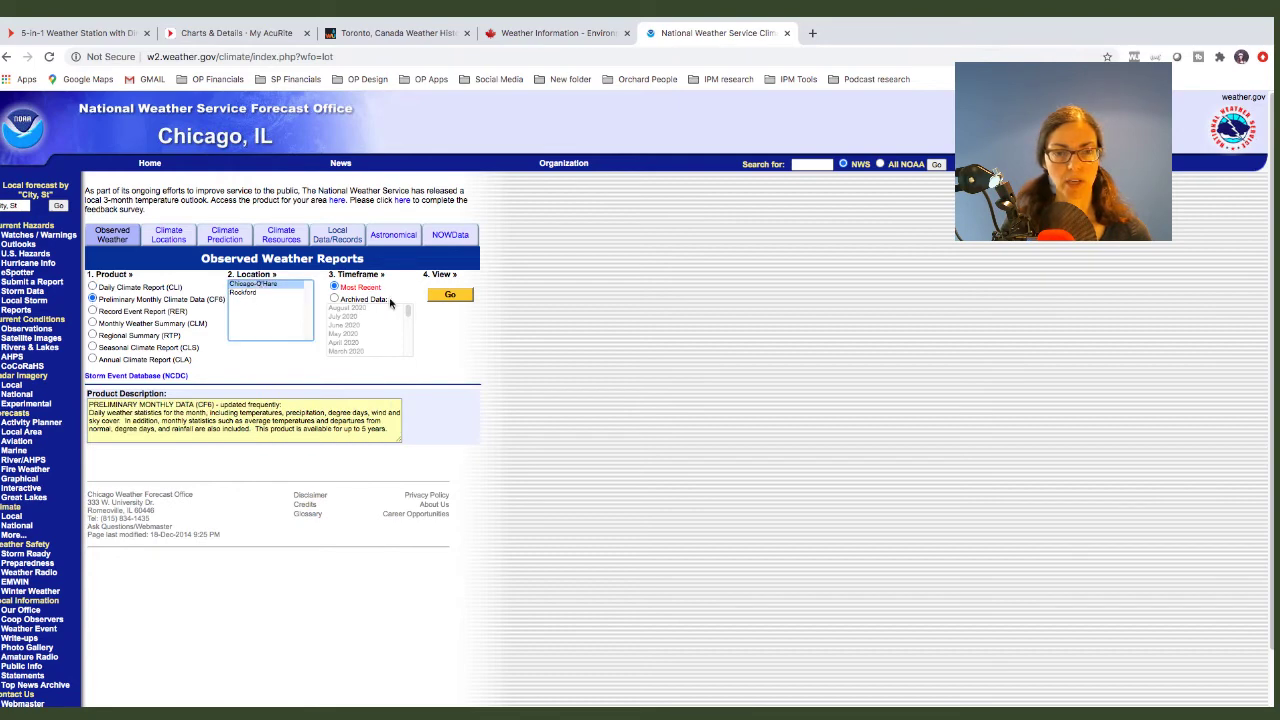
left_click(335, 300)
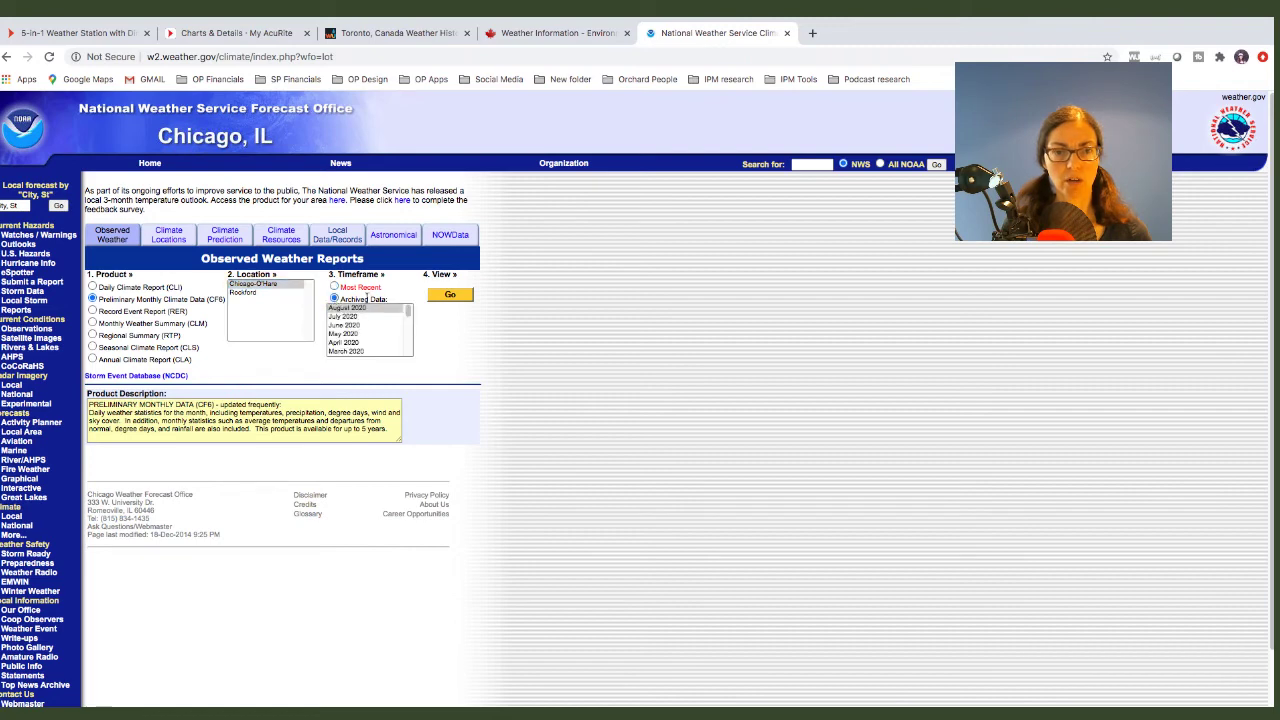
scroll(408, 313, "down", 1)
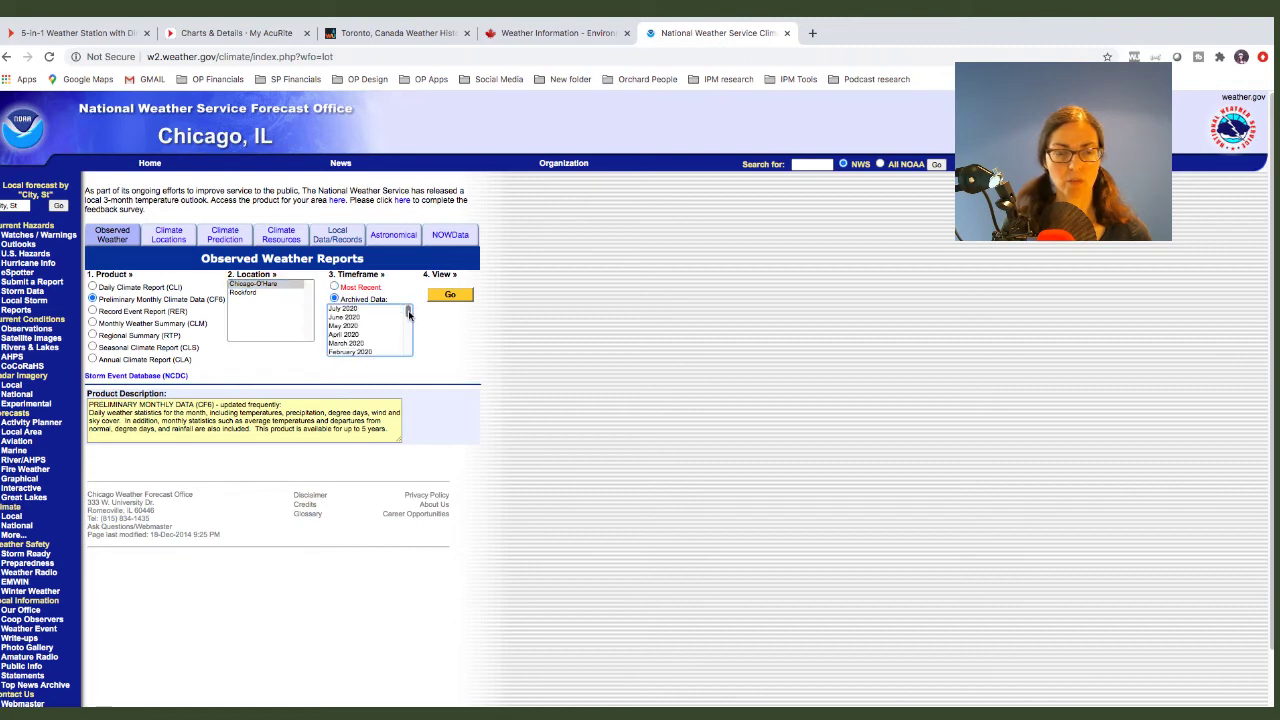
left_click(352, 317)
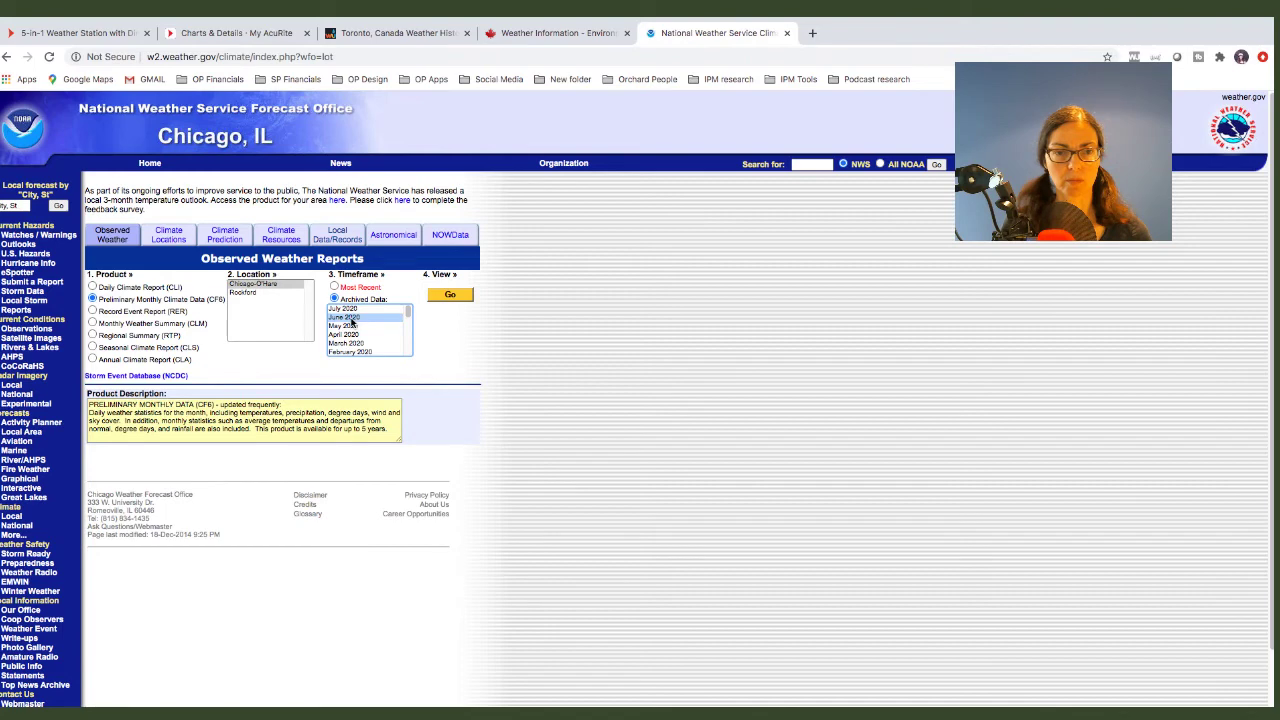
left_click(451, 297)
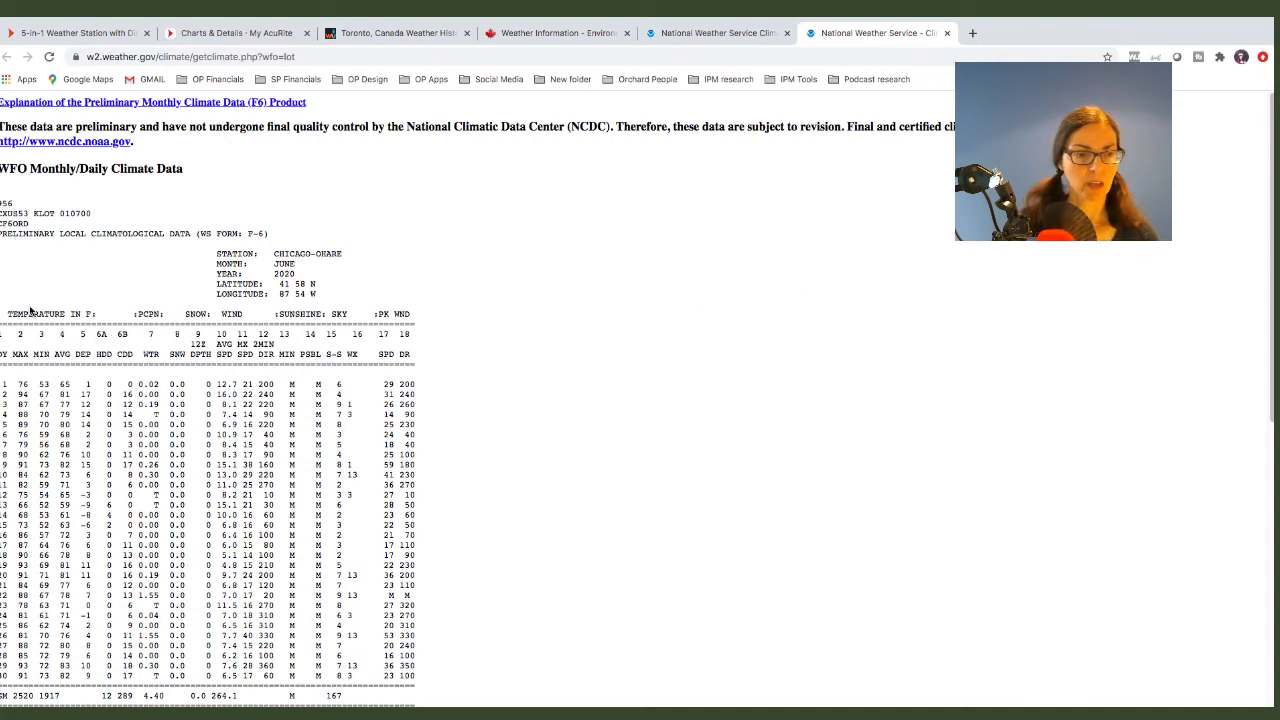
left_click_drag(16, 316, 420, 583)
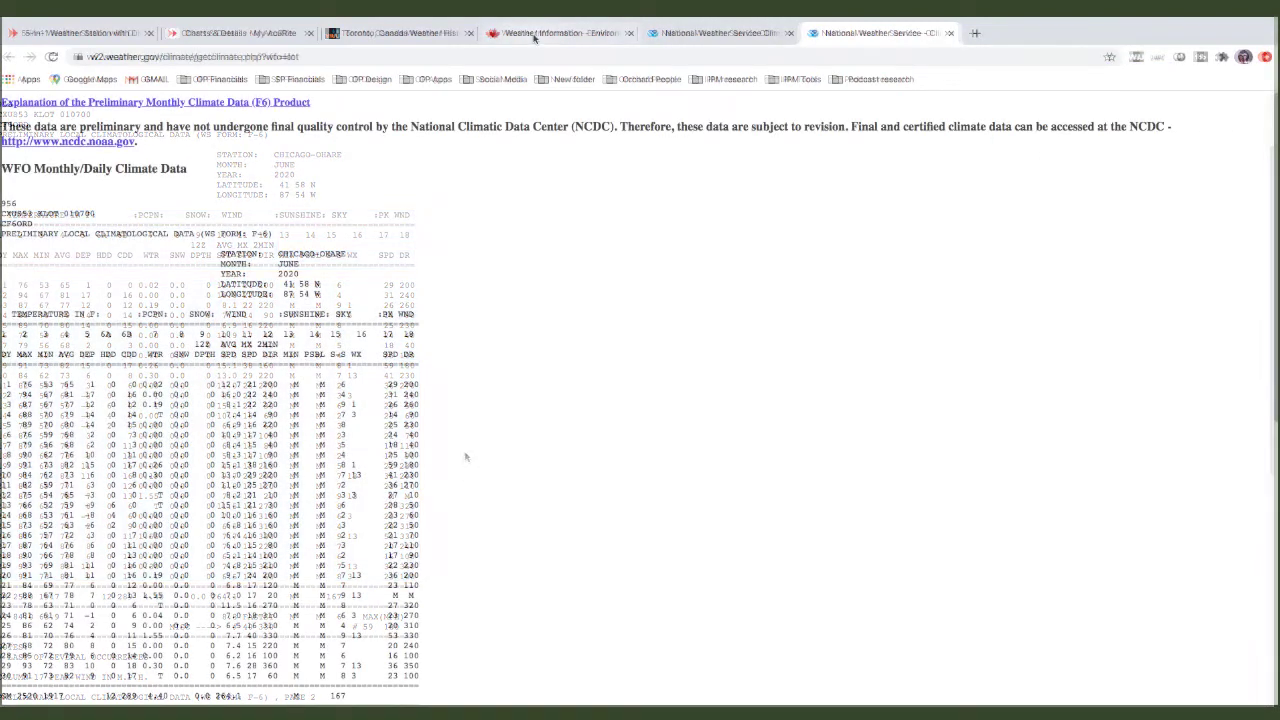
Switch to the Environment Canada Weather Information page and open the Historical Data search through Past Weather
left_click(535, 34)
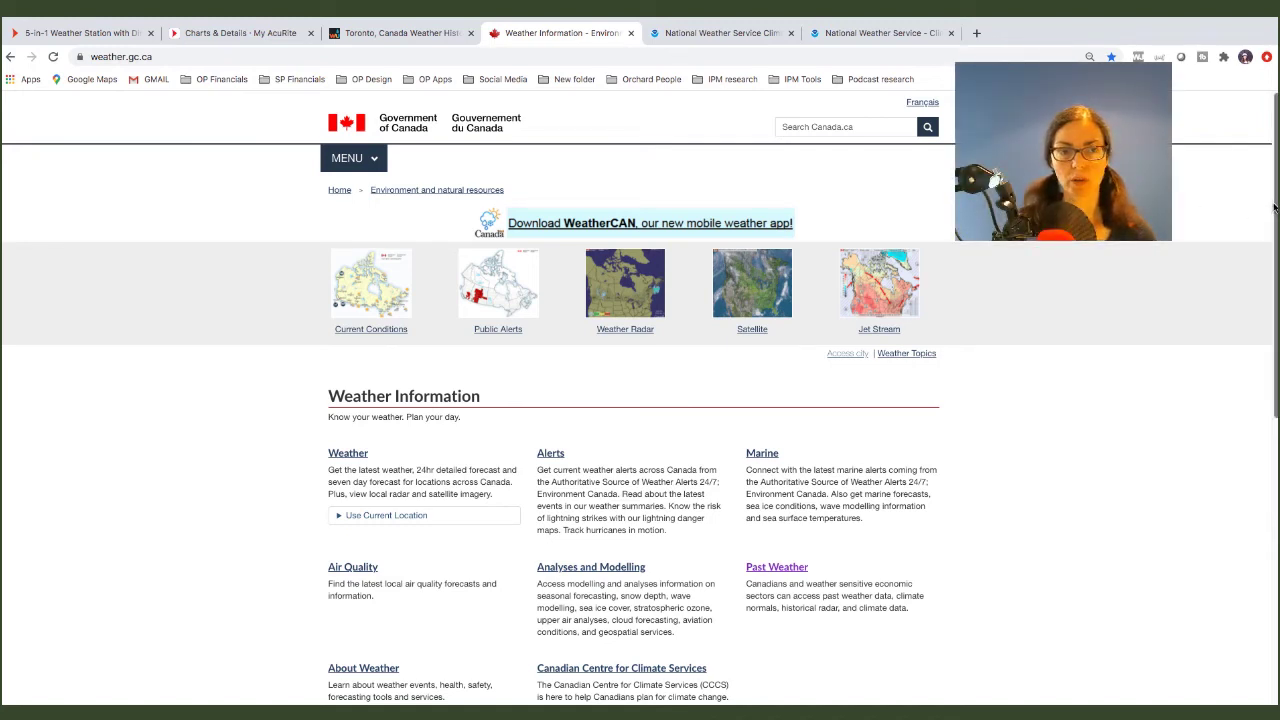
scroll(933, 324, "down", 1)
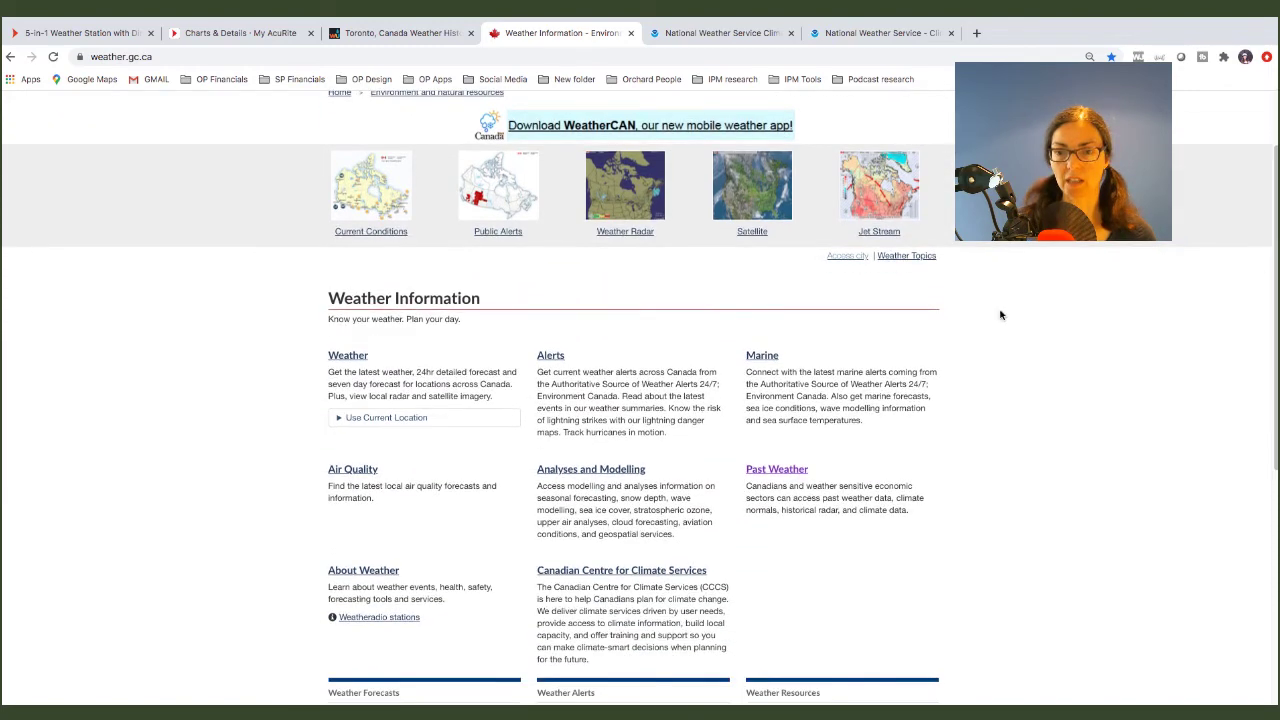
left_click(784, 474)
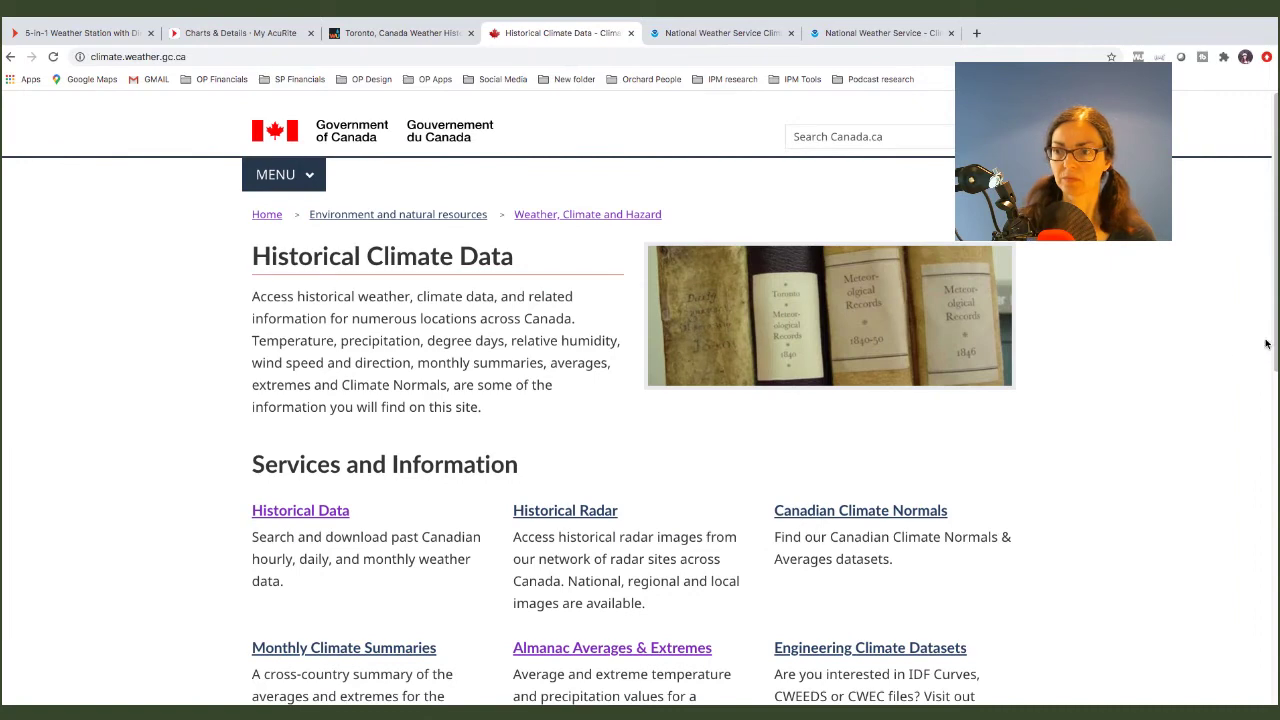
scroll(1266, 344, "down", 2)
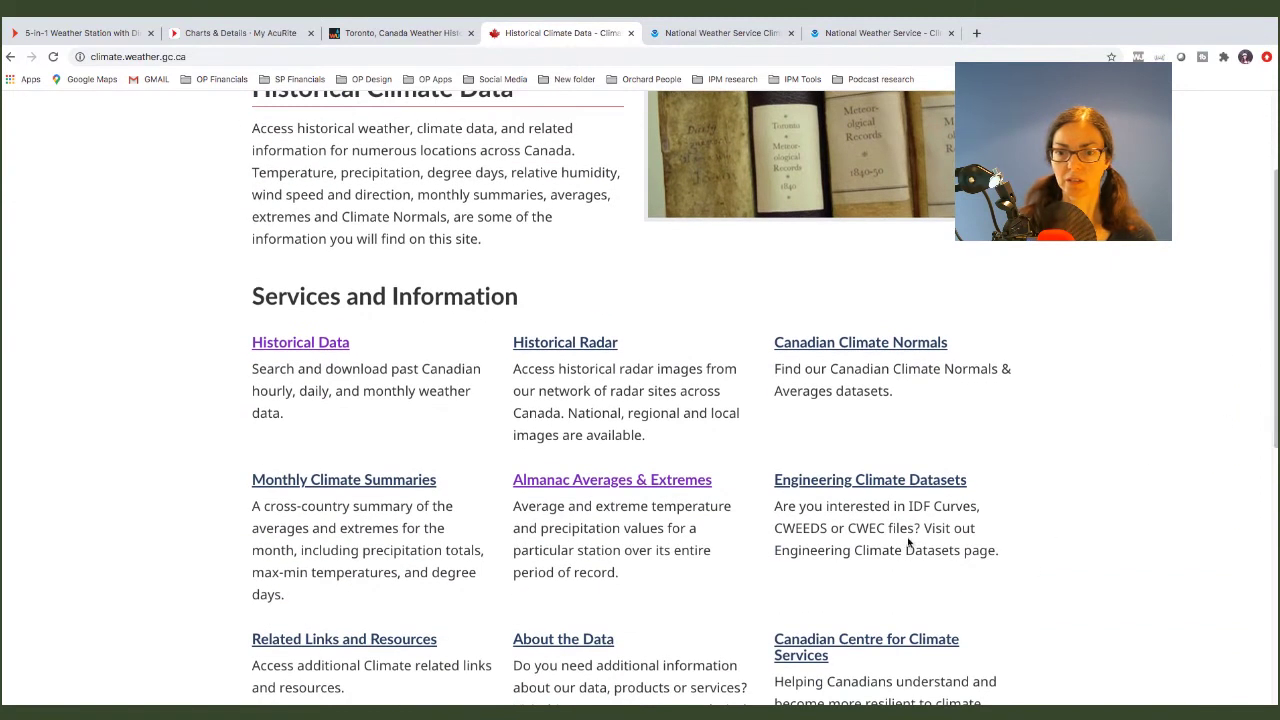
left_click(274, 343)
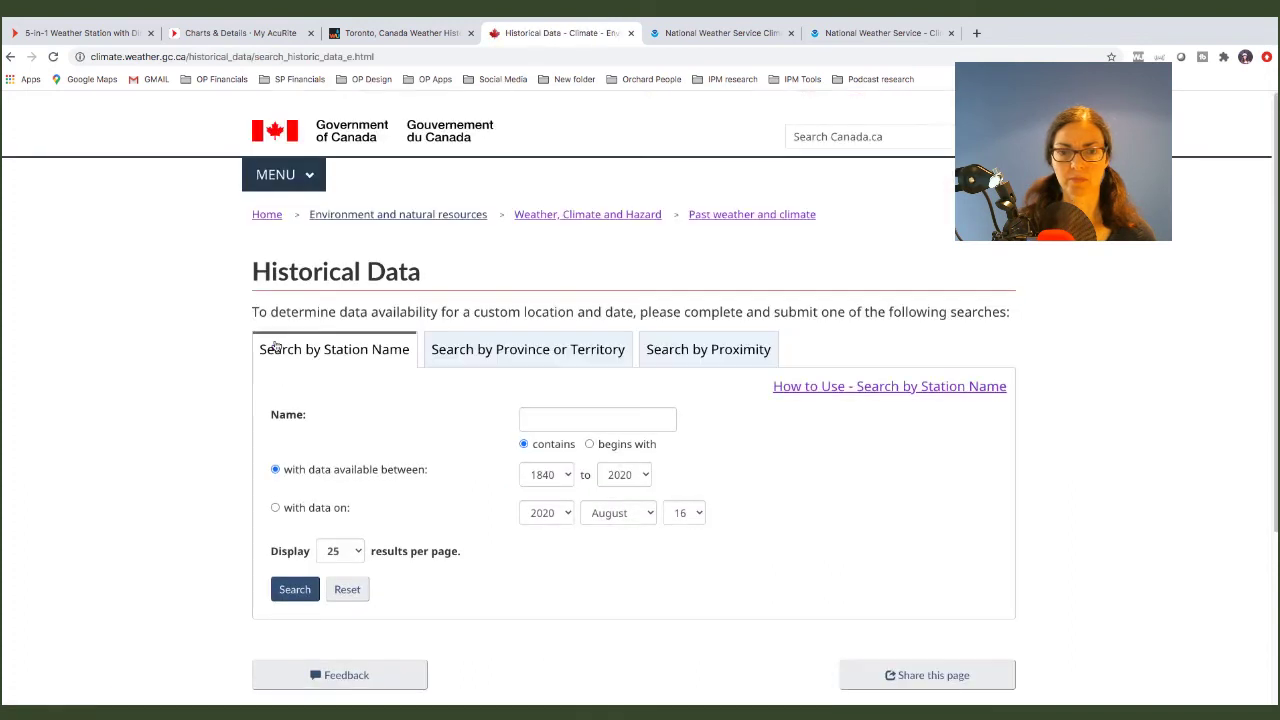
Search for stations whose name contains "toronto" with data on July 16, 2020
left_click(547, 415)
left_click(550, 449)
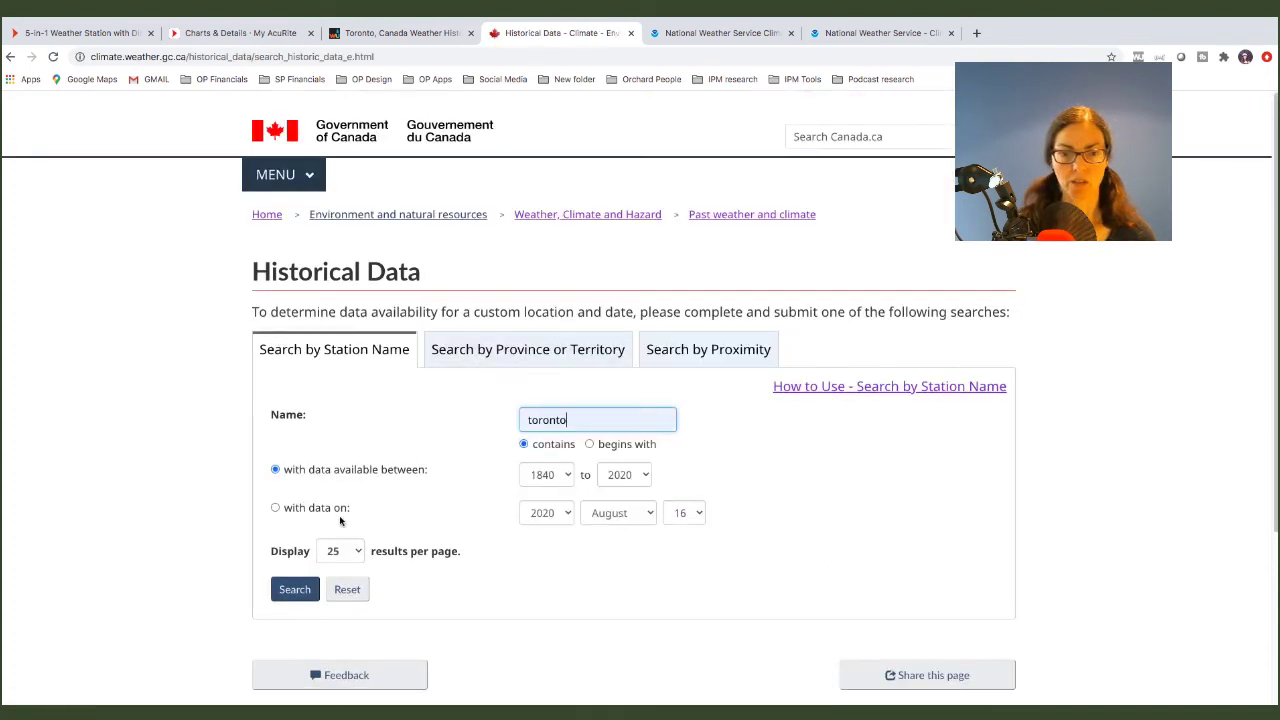
left_click(277, 508)
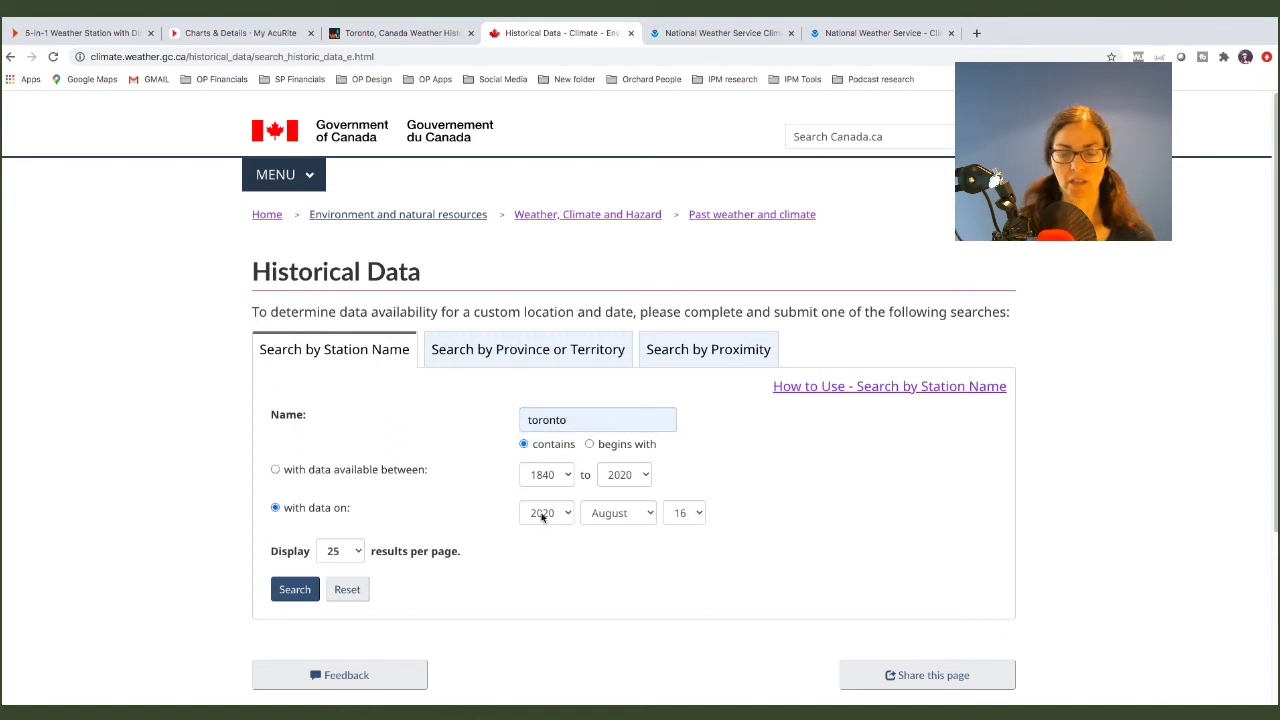
left_click(649, 515)
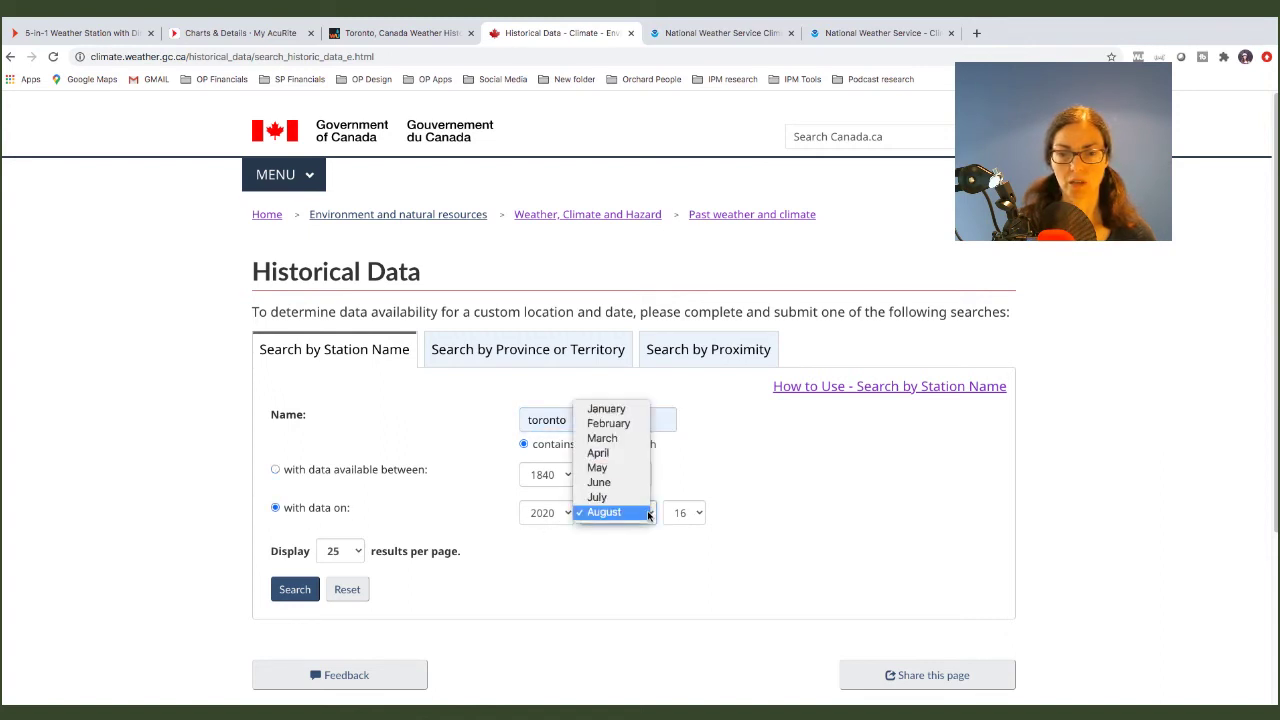
left_click(644, 498)
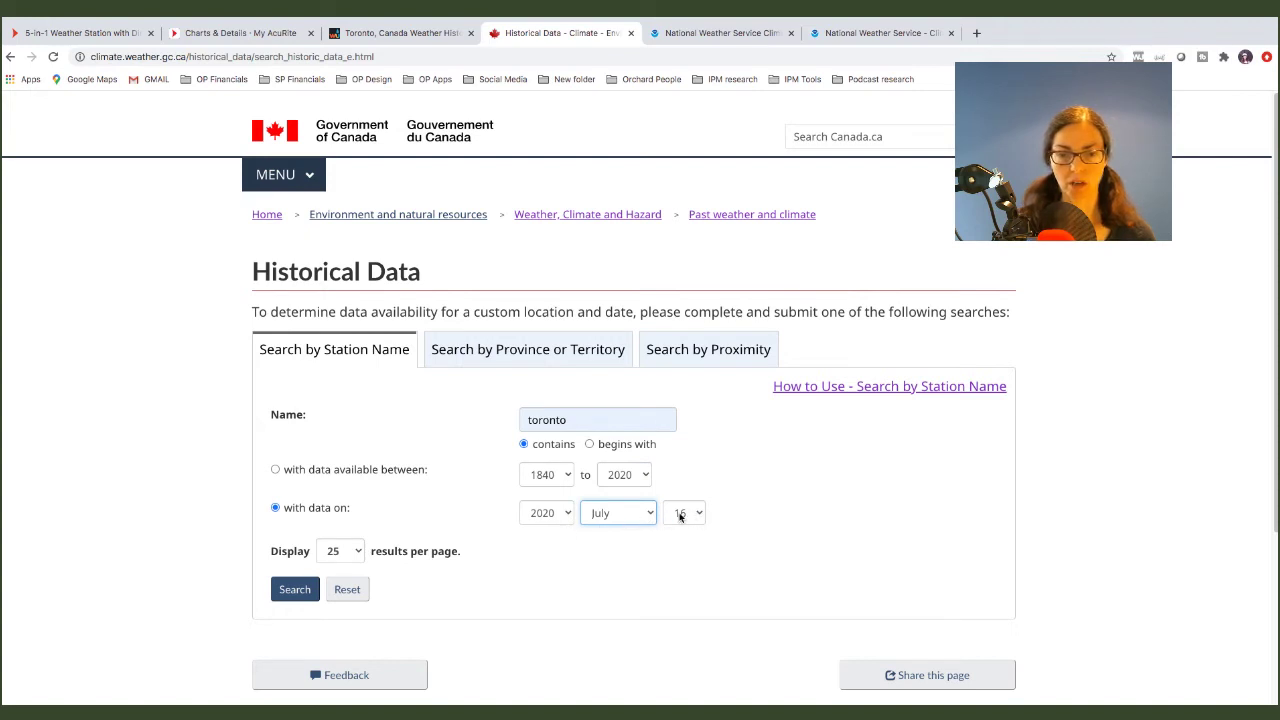
left_click(292, 591)
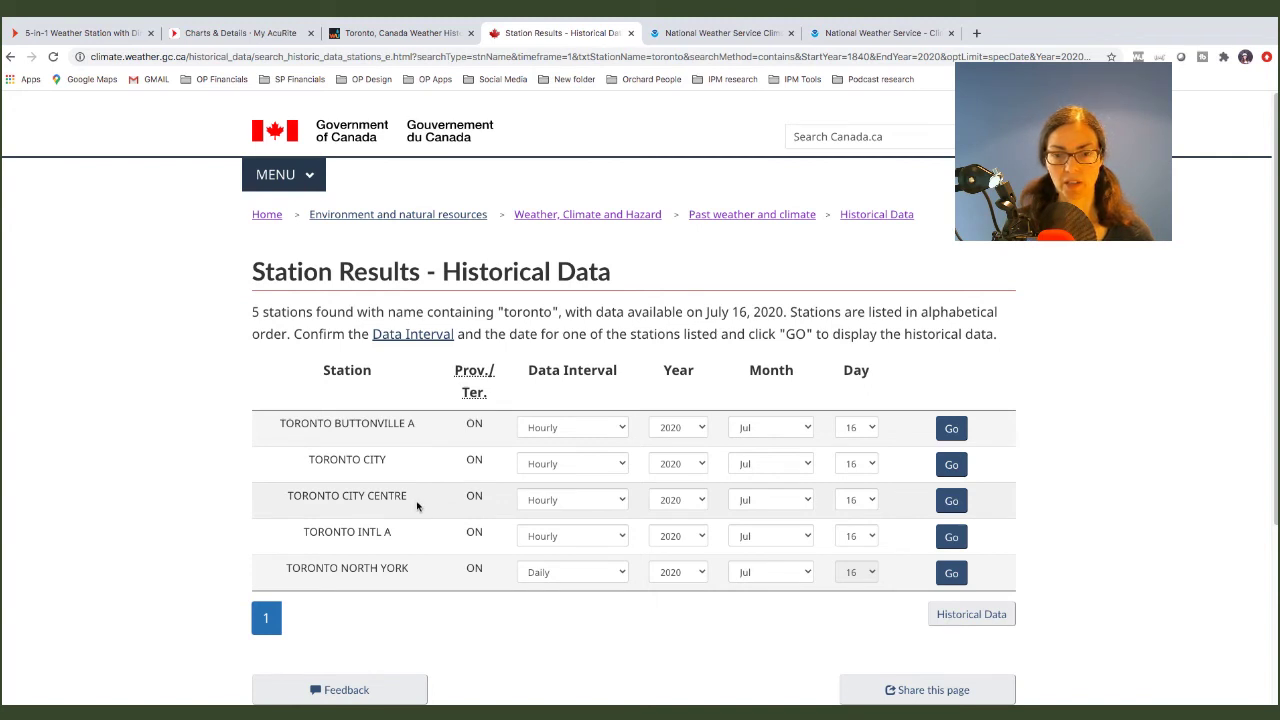
Open the Toronto City Centre station's data for July 2020 at the Daily interval and examine the daily data table
left_click(622, 503)
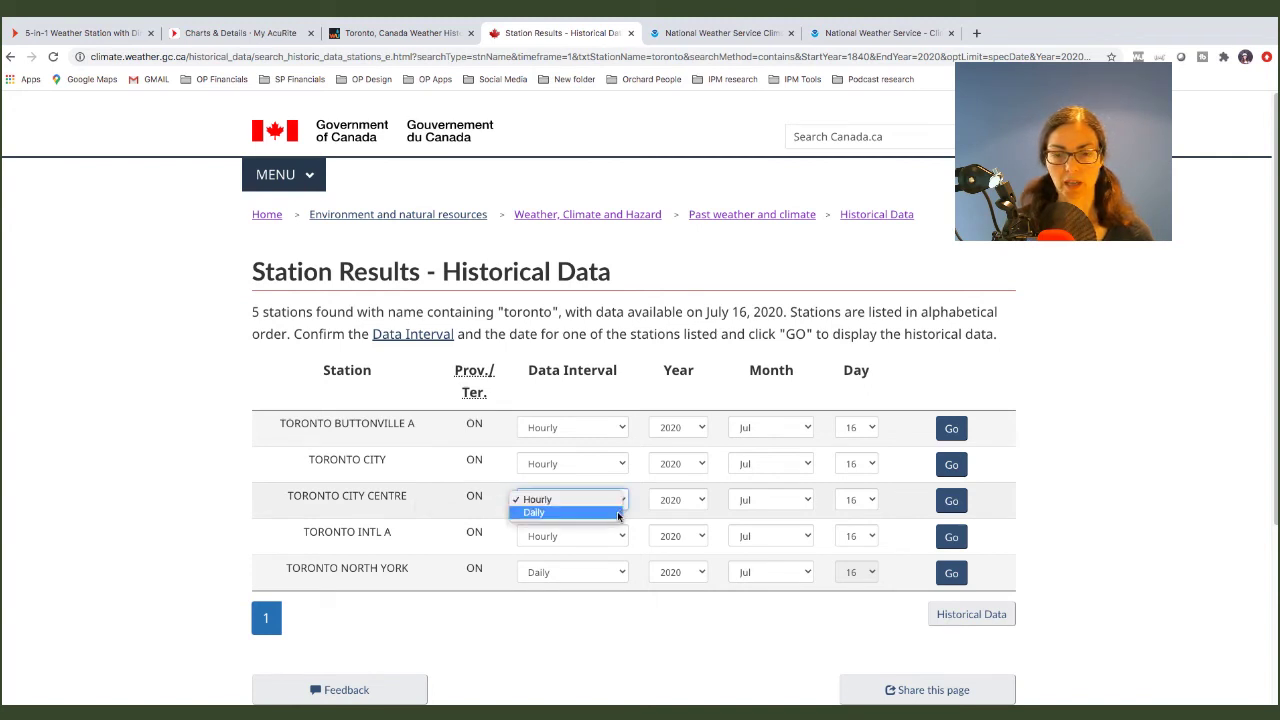
left_click(618, 514)
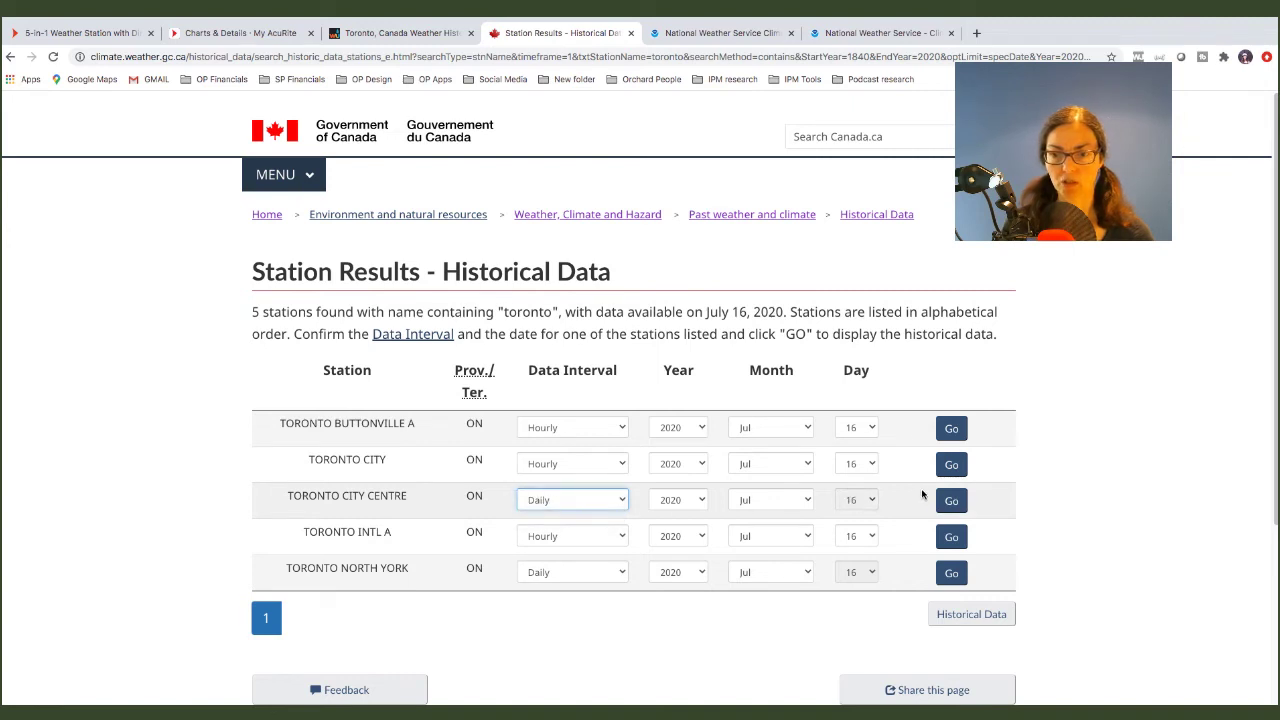
left_click(952, 502)
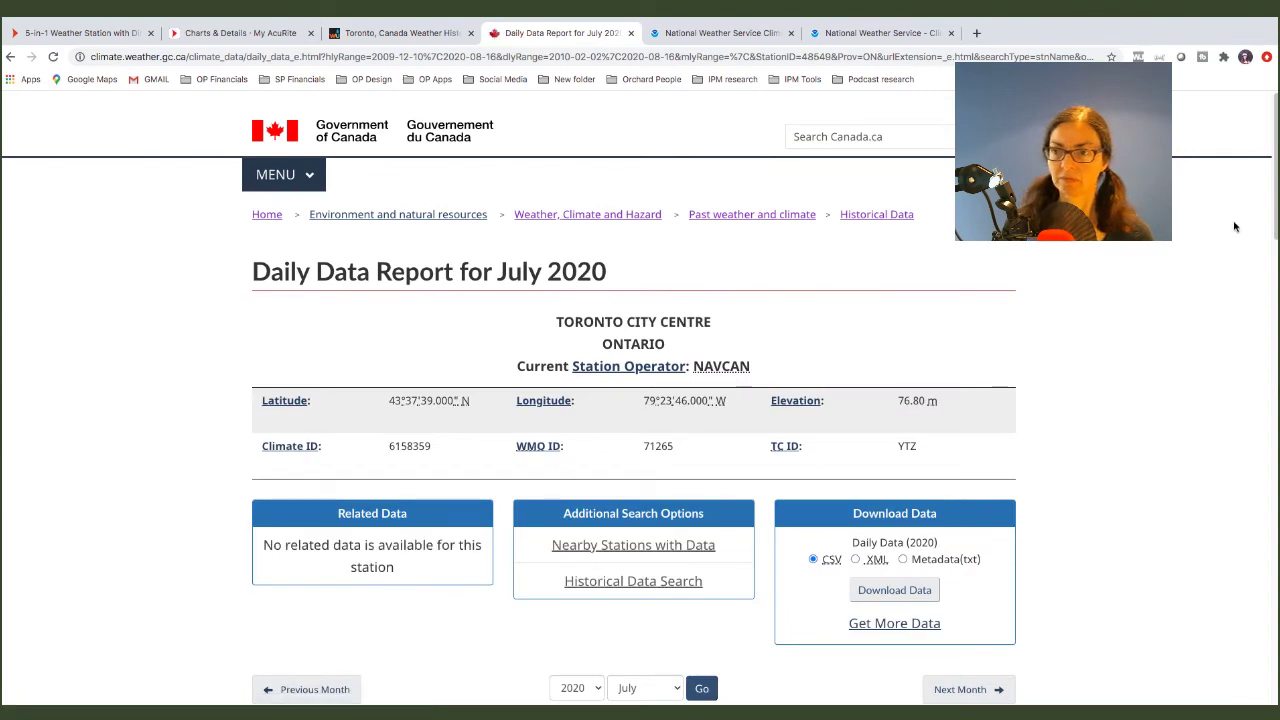
left_click_drag(1272, 217, 1272, 290)
scroll(640, 400, "down", 3)
scroll(640, 400, "down", 1)
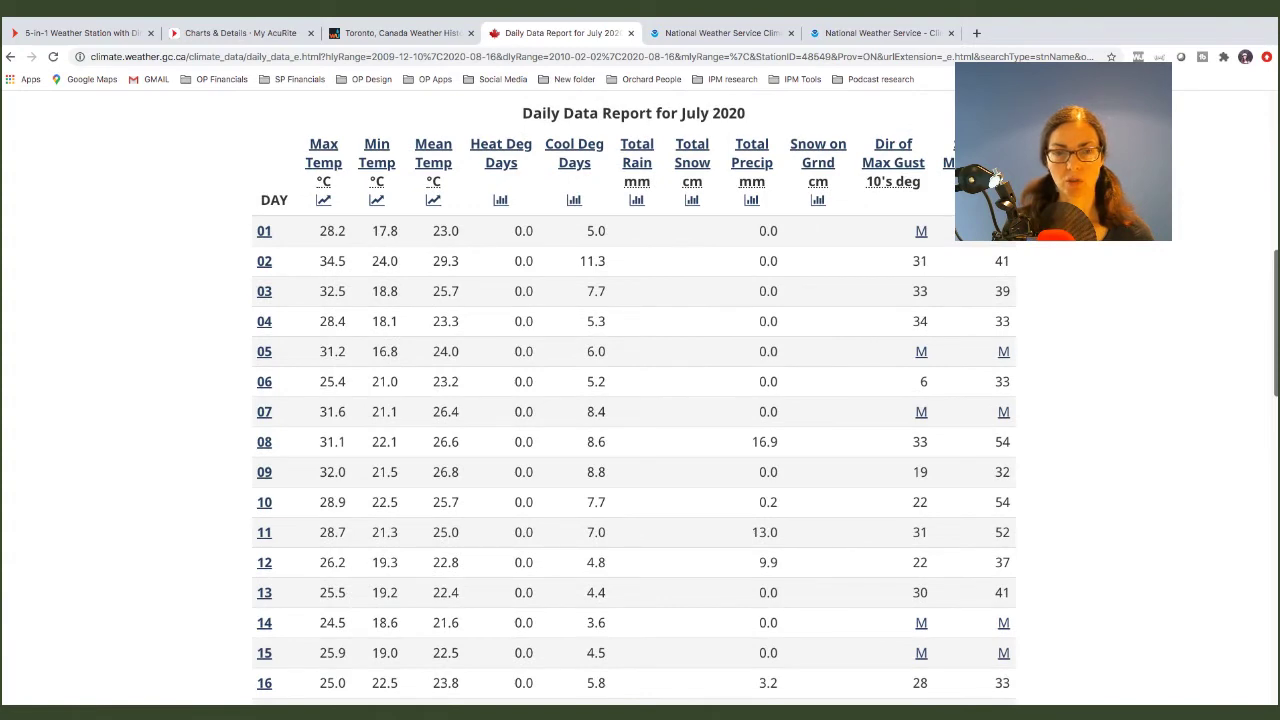
scroll(699, 168, "up", 2)
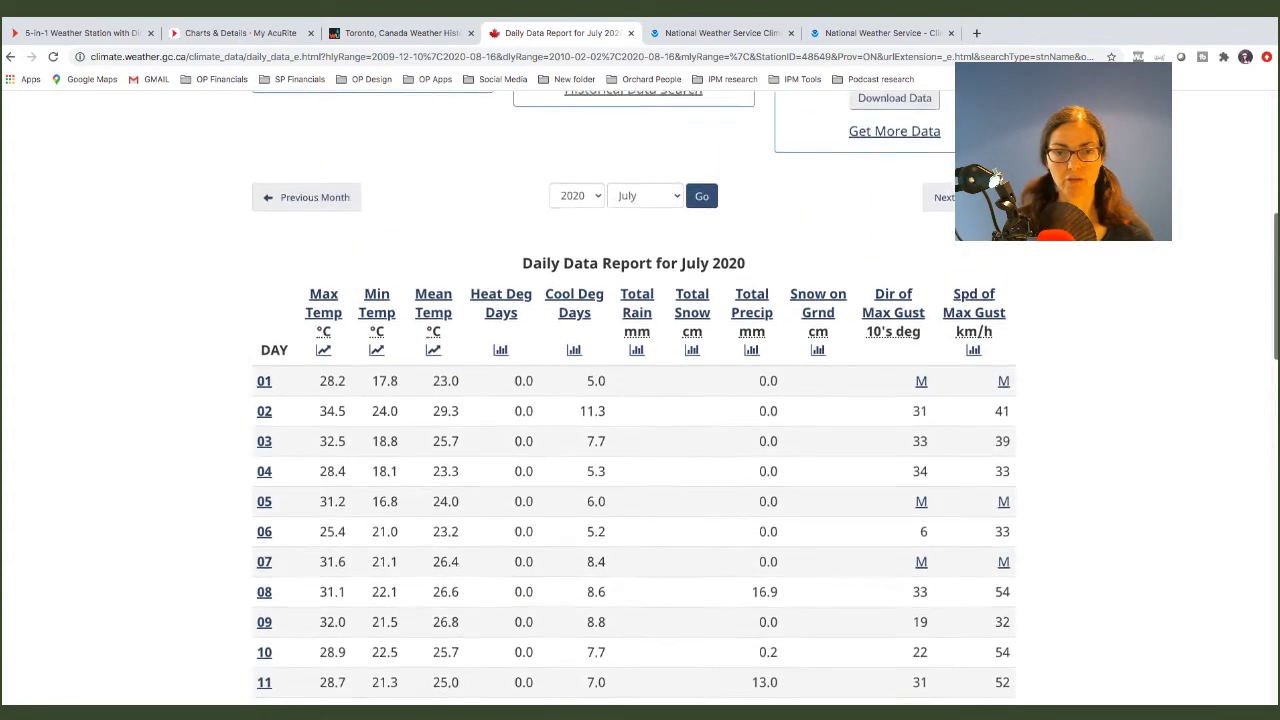